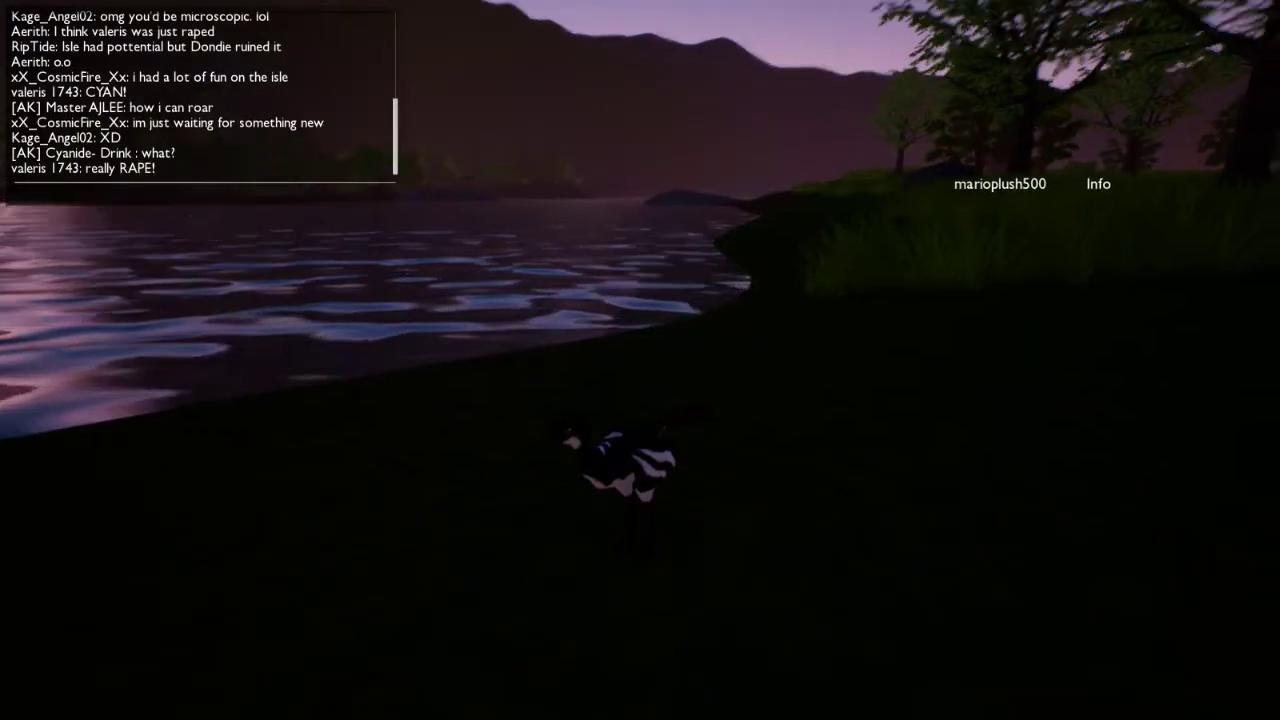
Sweep the camera back and forth between the night-time lake, forest and lakeshore.
drag(640, 360, 500, 360)
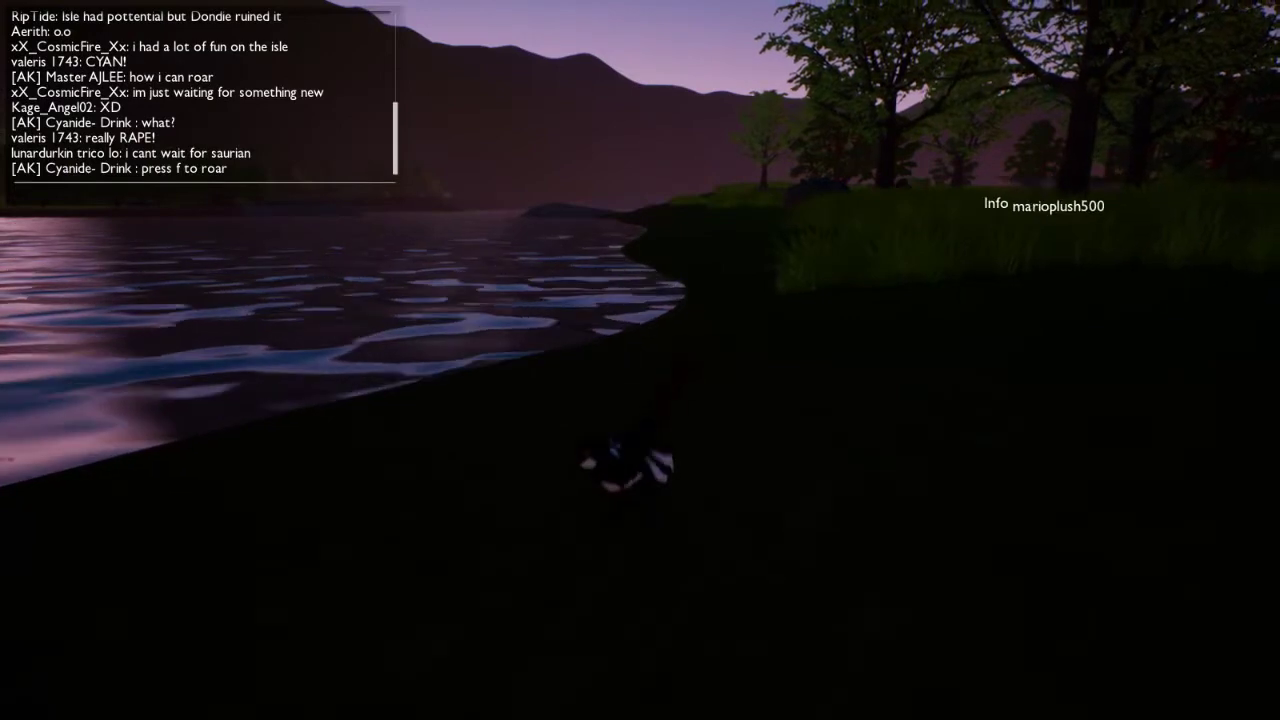
drag(640, 360, 400, 360)
drag(640, 360, 450, 360)
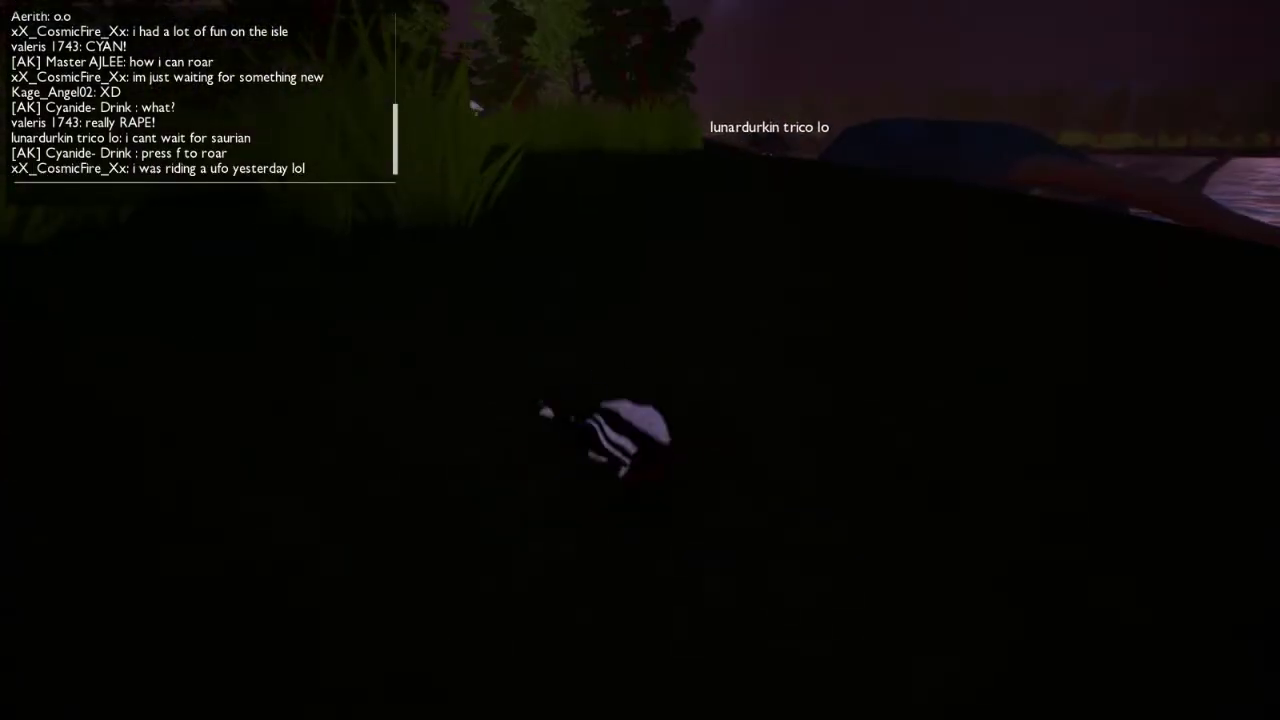
drag(640, 360, 450, 360)
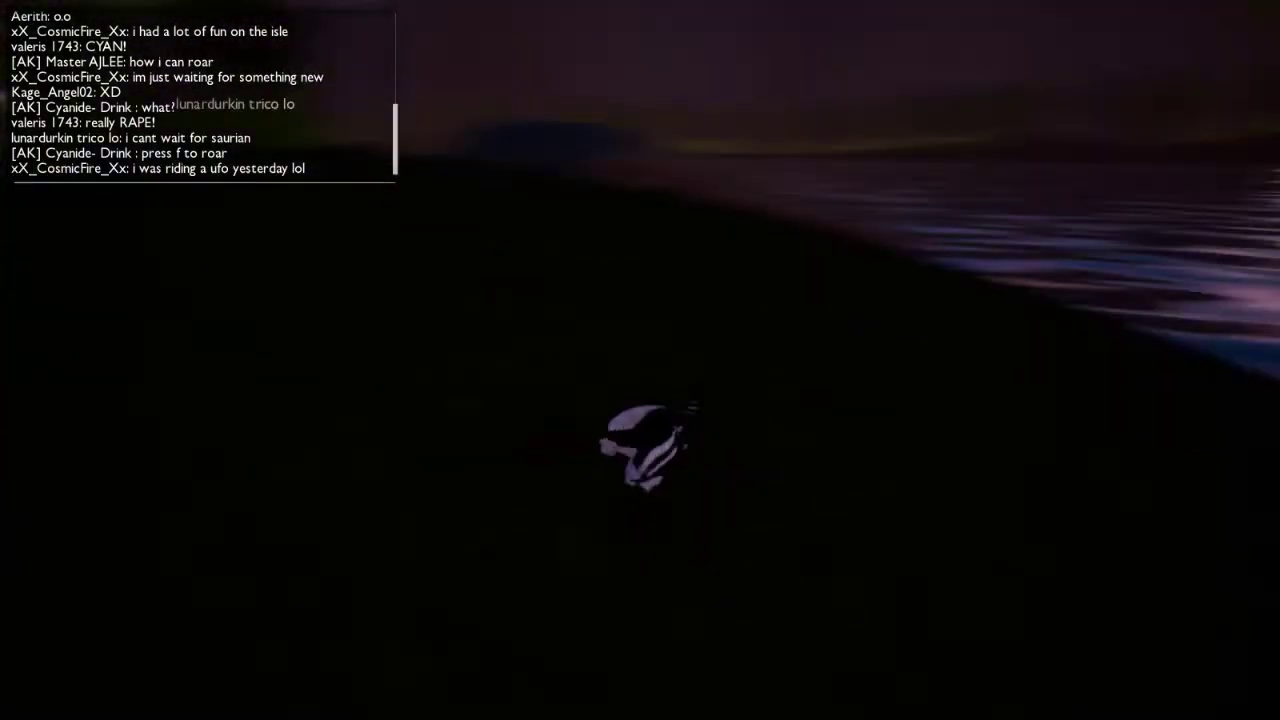
drag(640, 360, 800, 360)
mouse_move(640, 360)
mouse_down()
mouse_move(450, 360)
mouse_move(800, 360)
mouse_up()
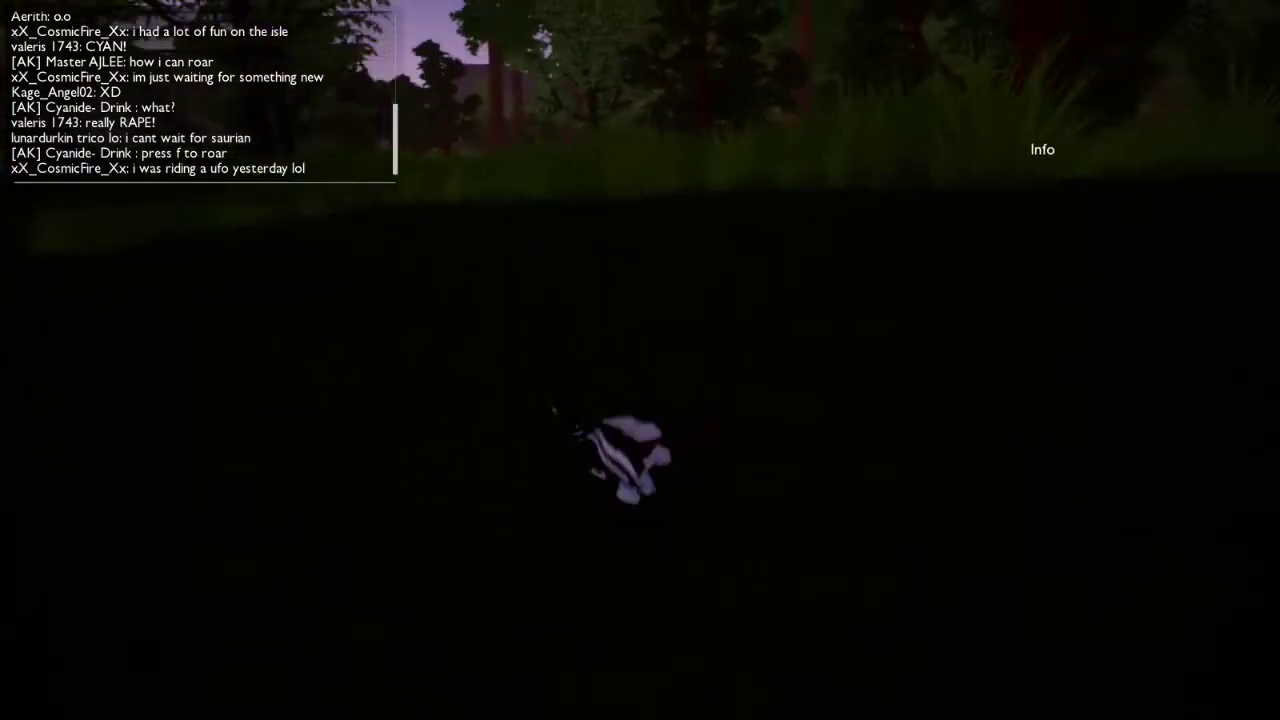
drag(640, 360, 450, 360)
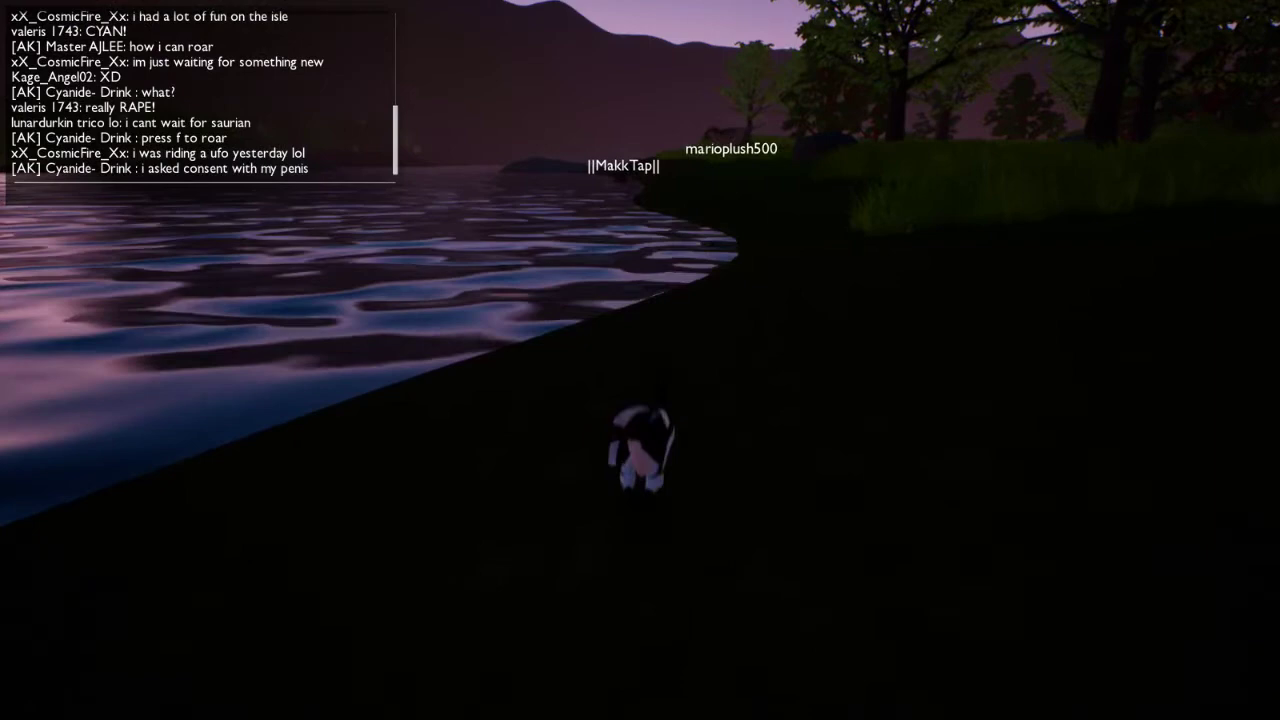
drag(640, 360, 800, 360)
drag(640, 360, 500, 360)
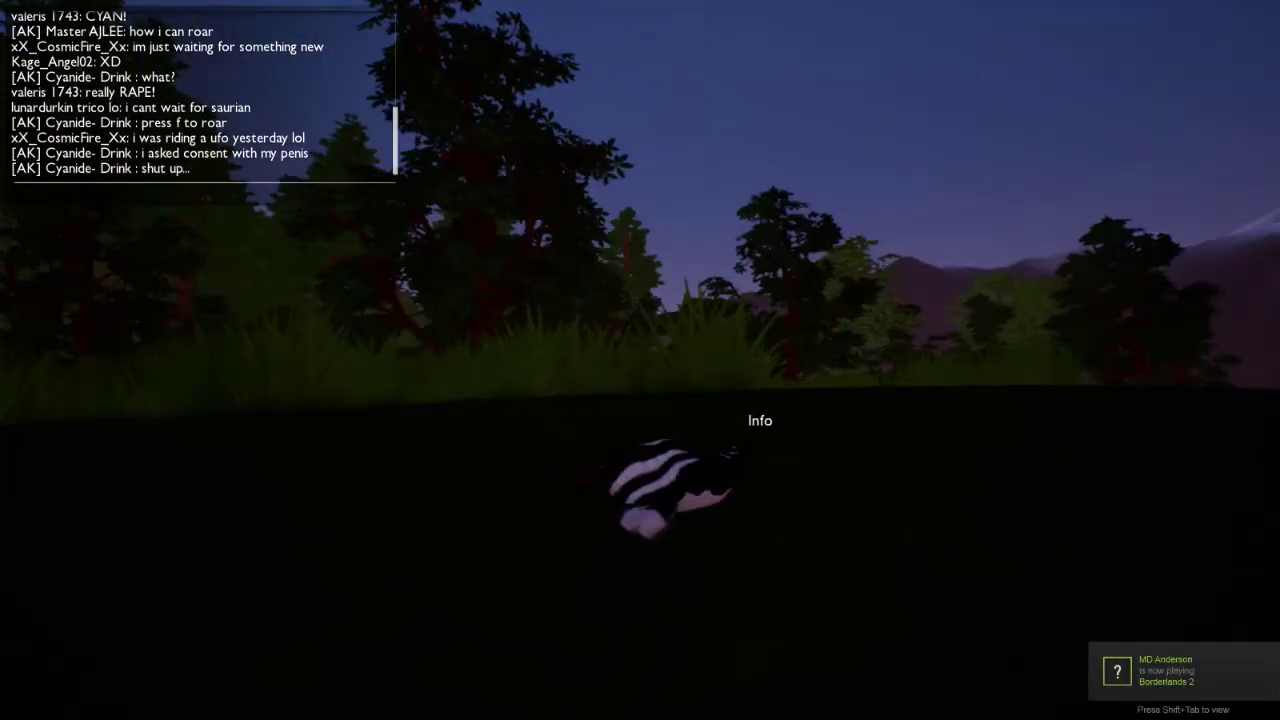
drag(640, 360, 500, 360)
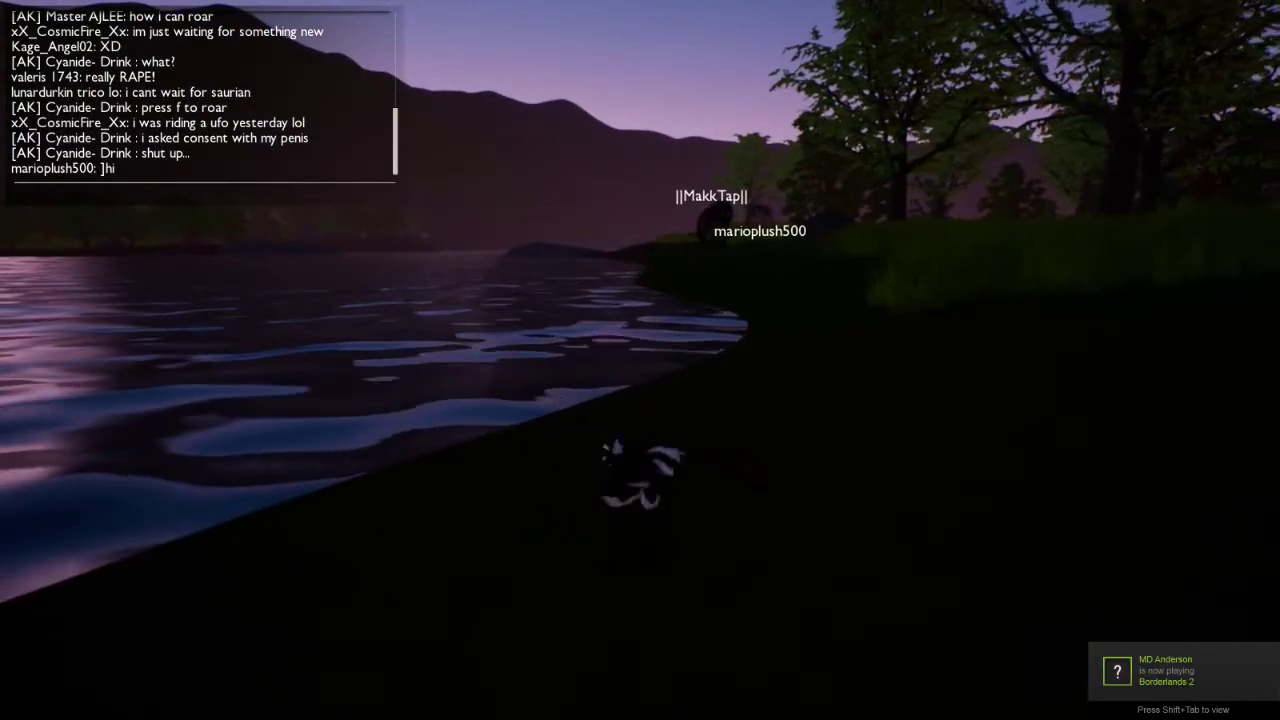
mouse_move(640, 360)
mouse_down()
mouse_move(800, 360)
mouse_move(480, 360)
mouse_up()
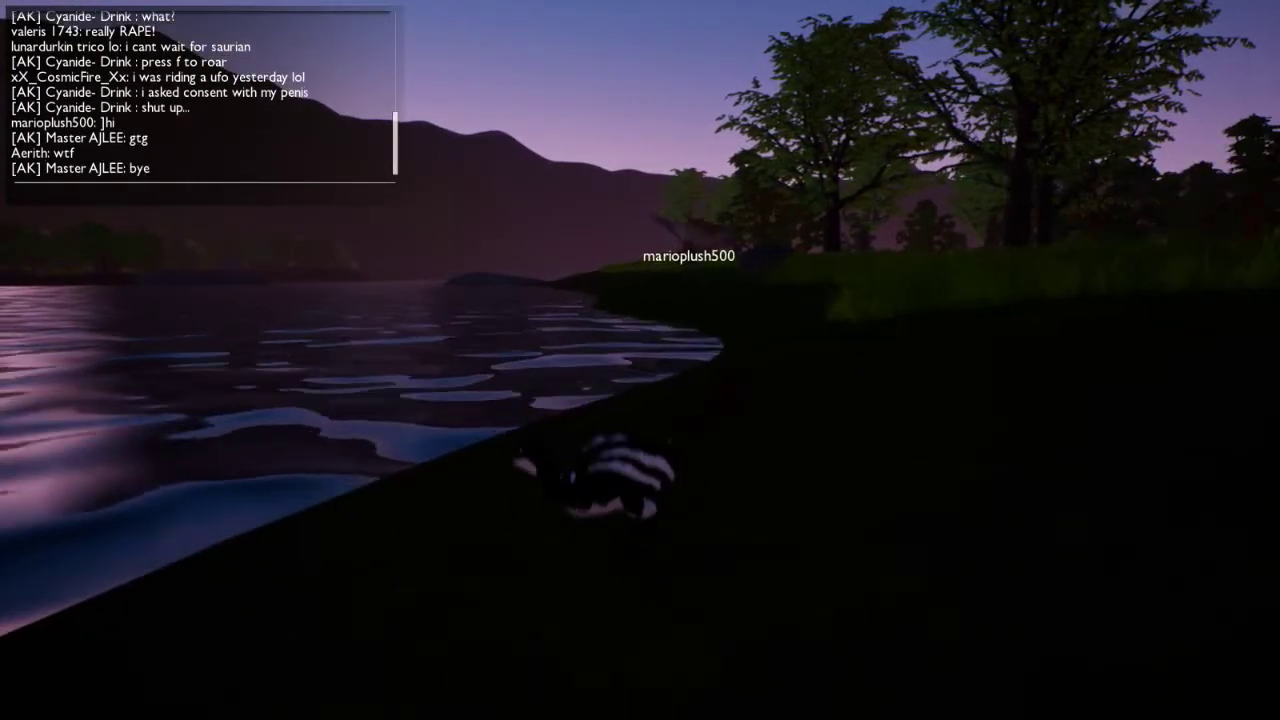
mouse_move(640, 360)
mouse_down()
mouse_move(480, 360)
mouse_move(780, 360)
mouse_up()
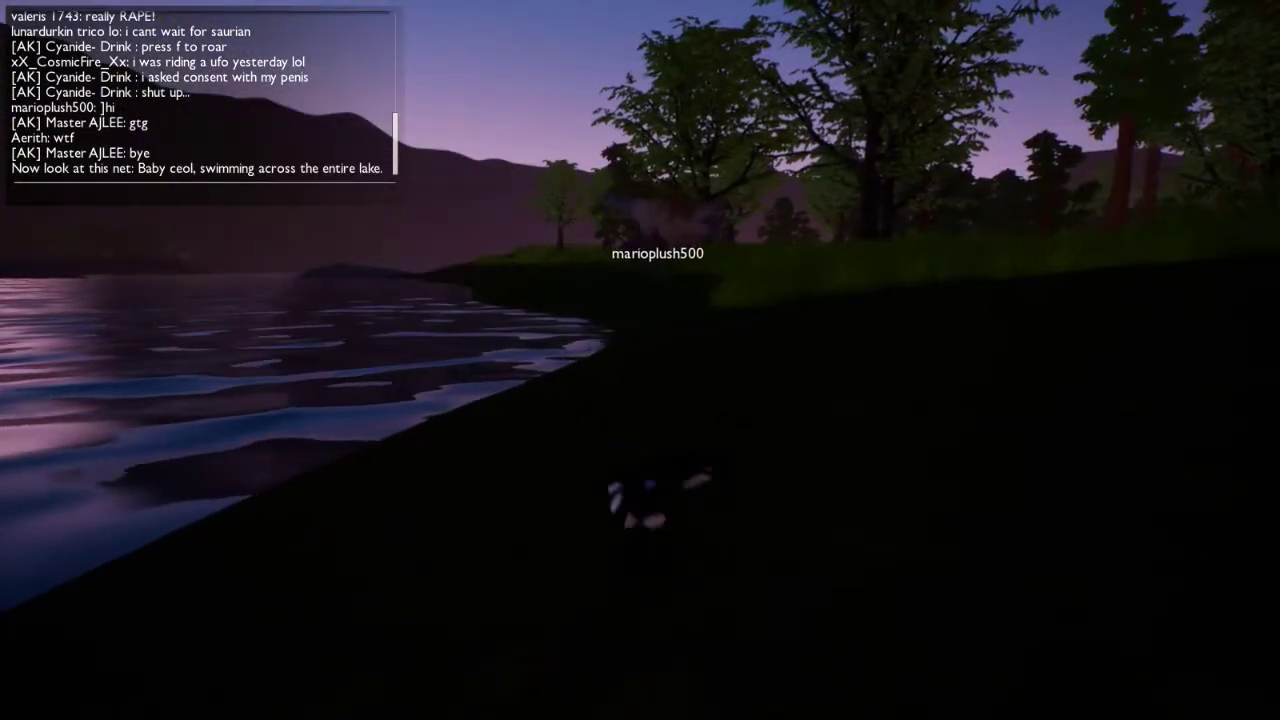
Walk the small dinosaur to the water's edge beneath the large dinosaur, orbiting the view.
key(w)
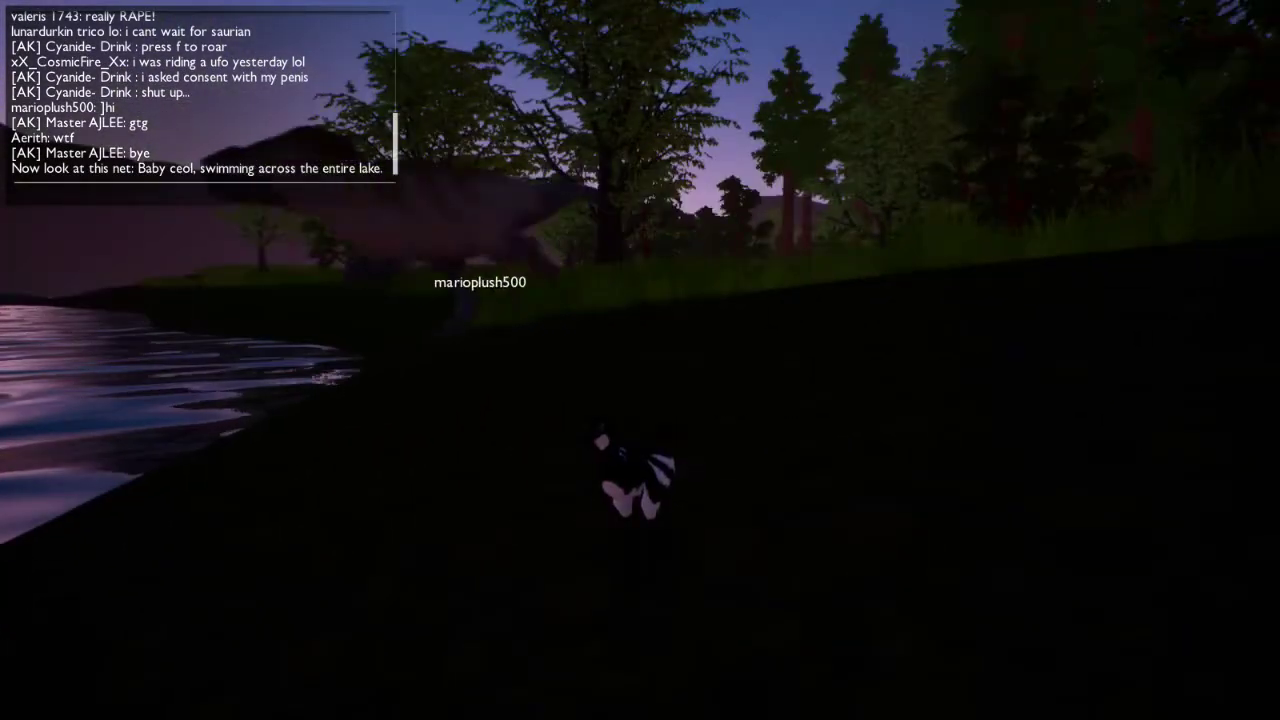
key(w)
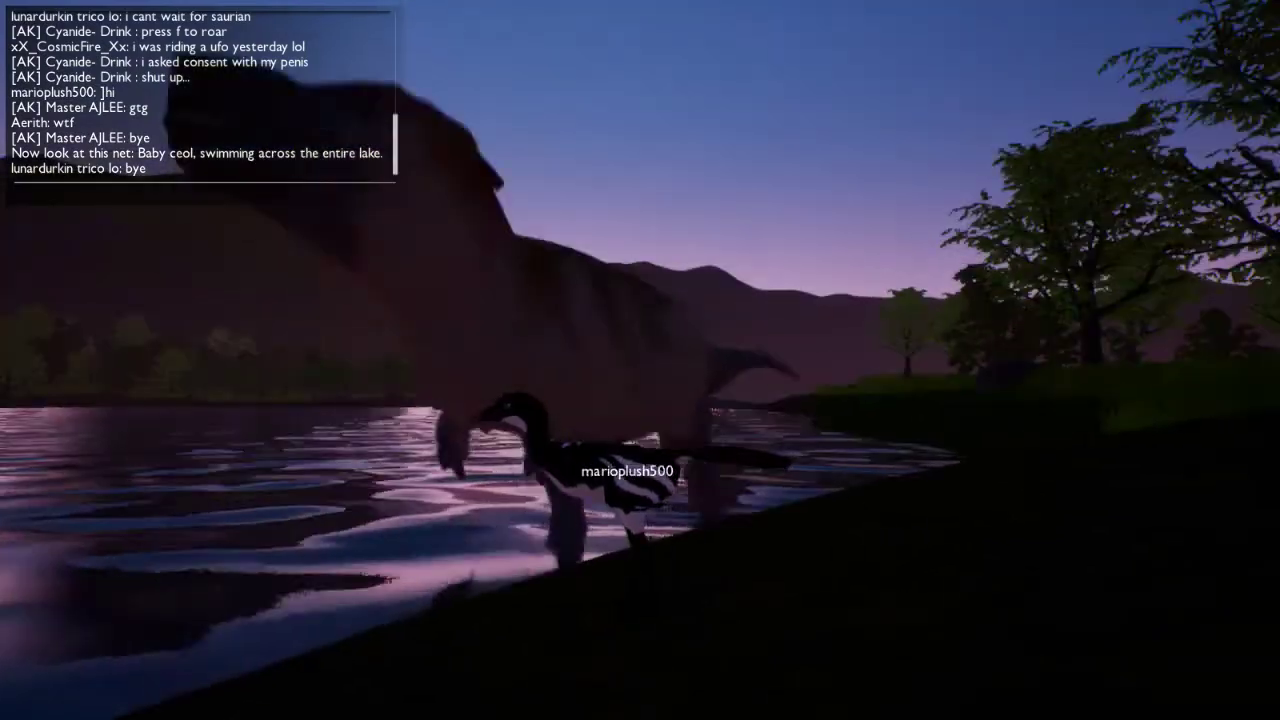
drag(640, 360, 400, 360)
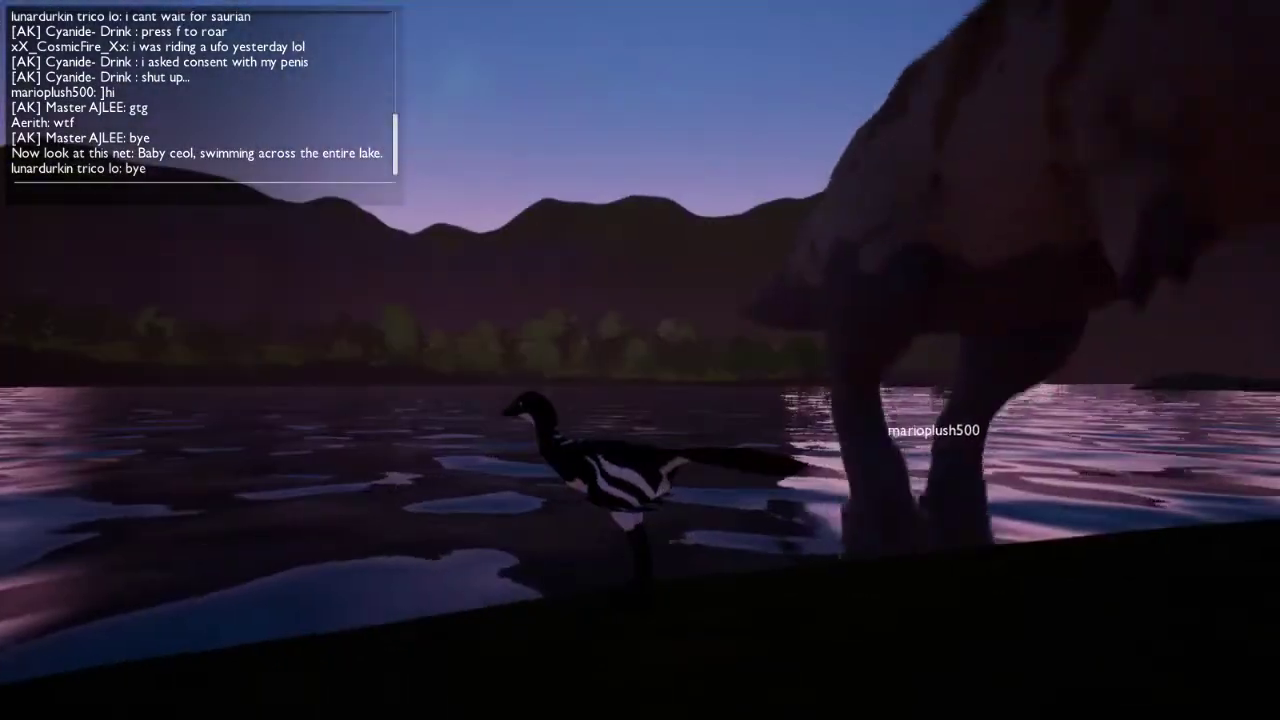
drag(800, 360, 400, 360)
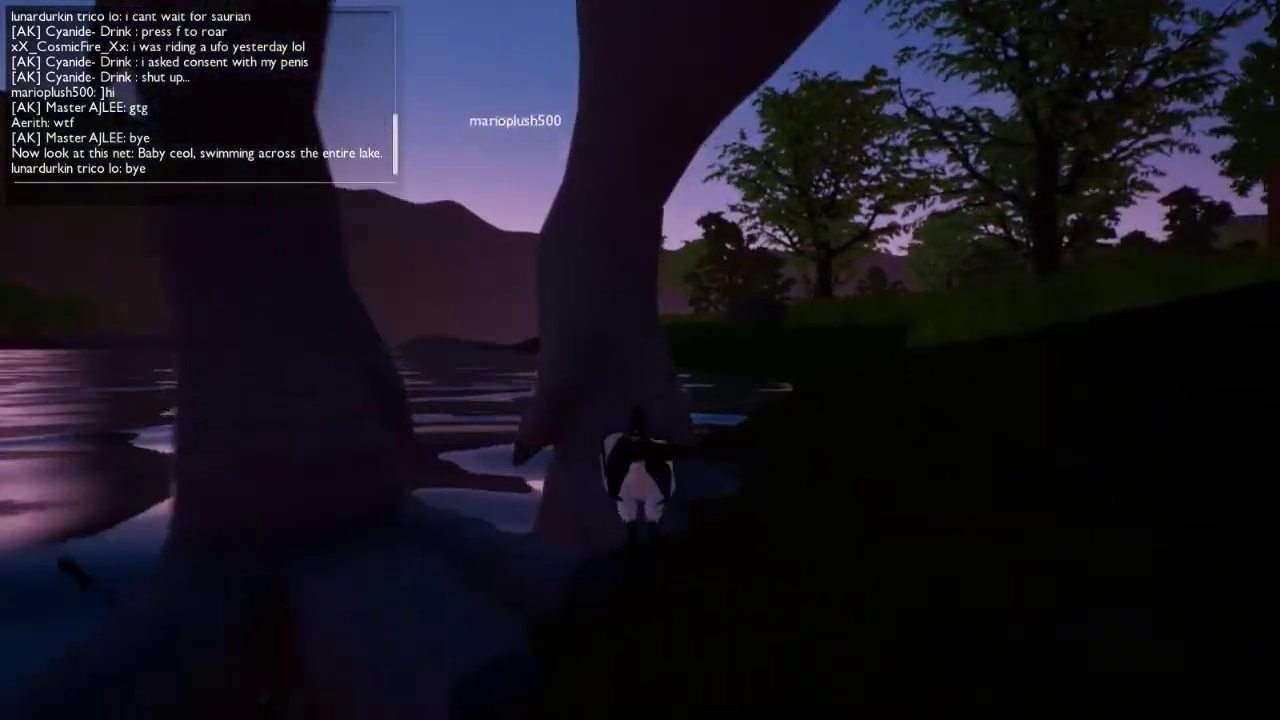
drag(800, 360, 400, 360)
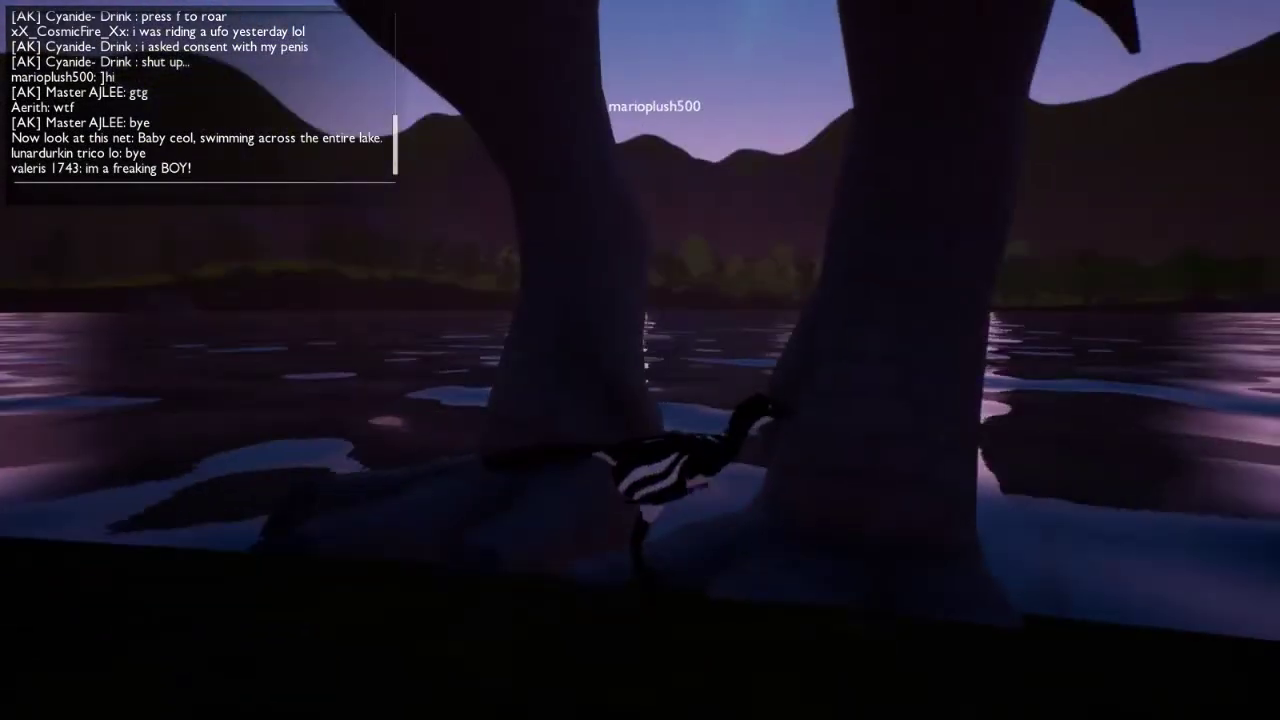
drag(800, 360, 400, 360)
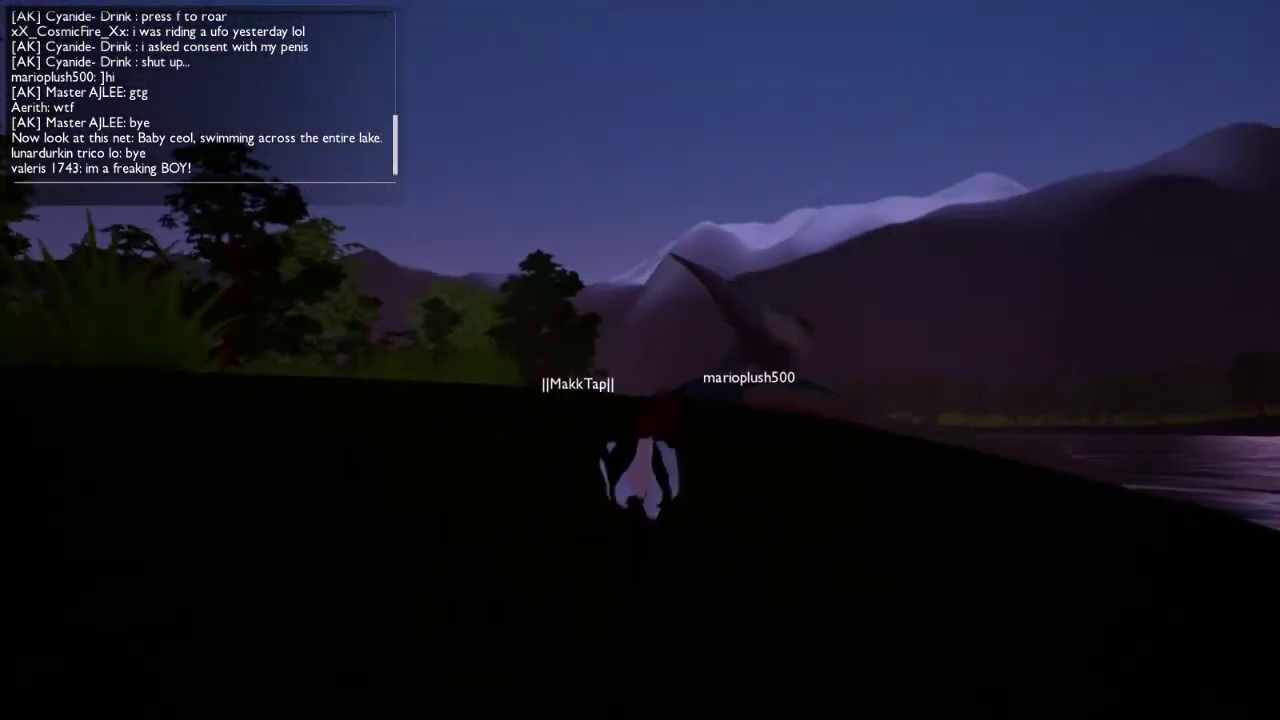
Run the dinosaur along the shore, orbiting the view between lake, mountains and forest.
drag(800, 360, 400, 360)
drag(800, 360, 400, 360)
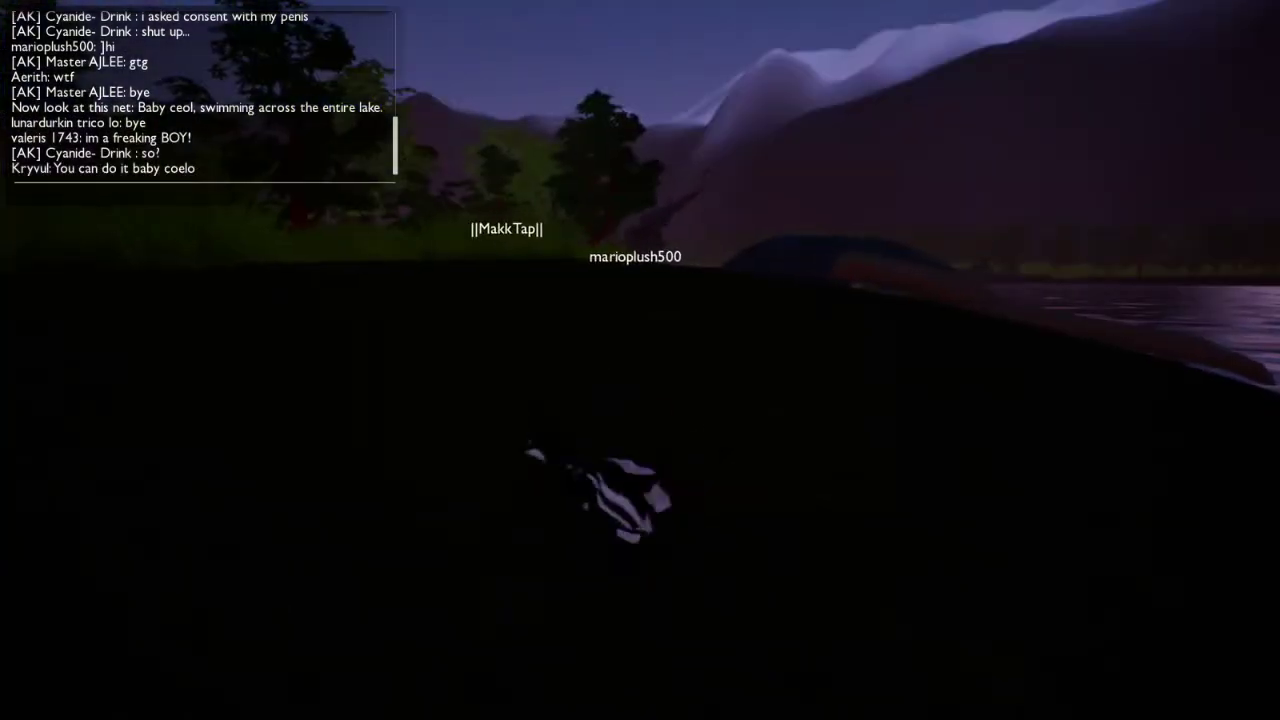
drag(800, 360, 400, 360)
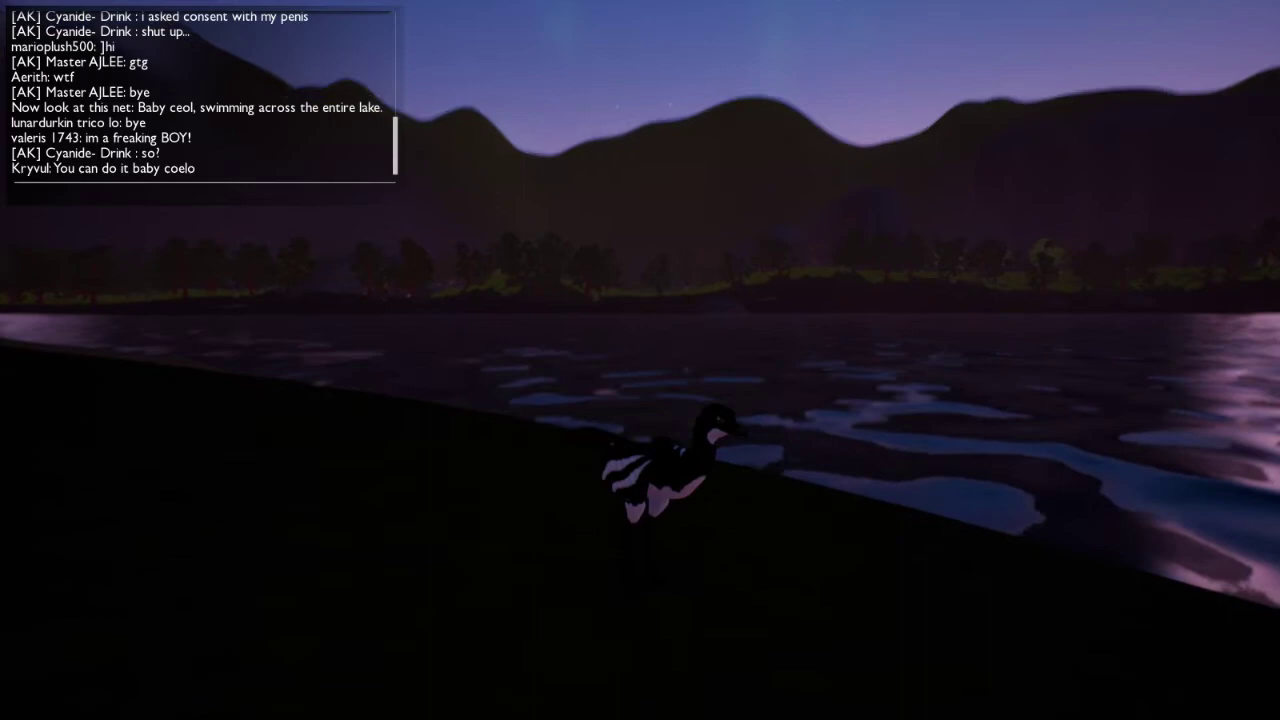
drag(800, 300, 500, 420)
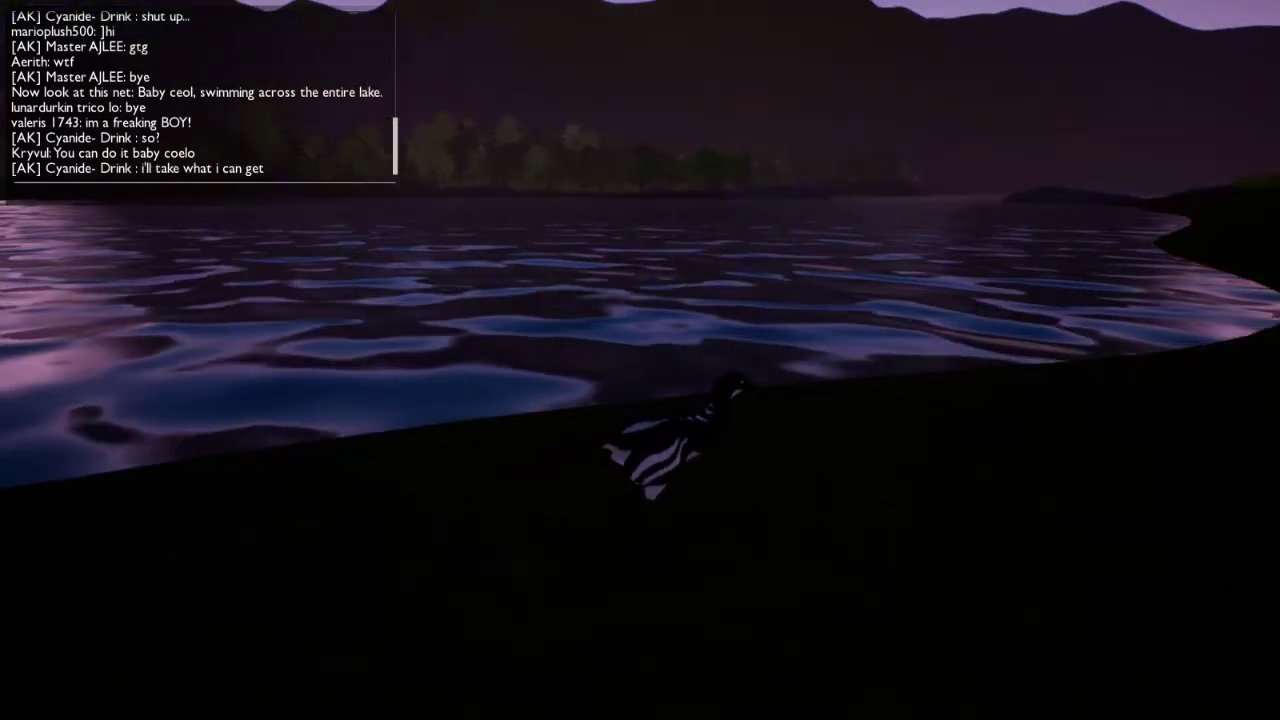
drag(800, 360, 300, 360)
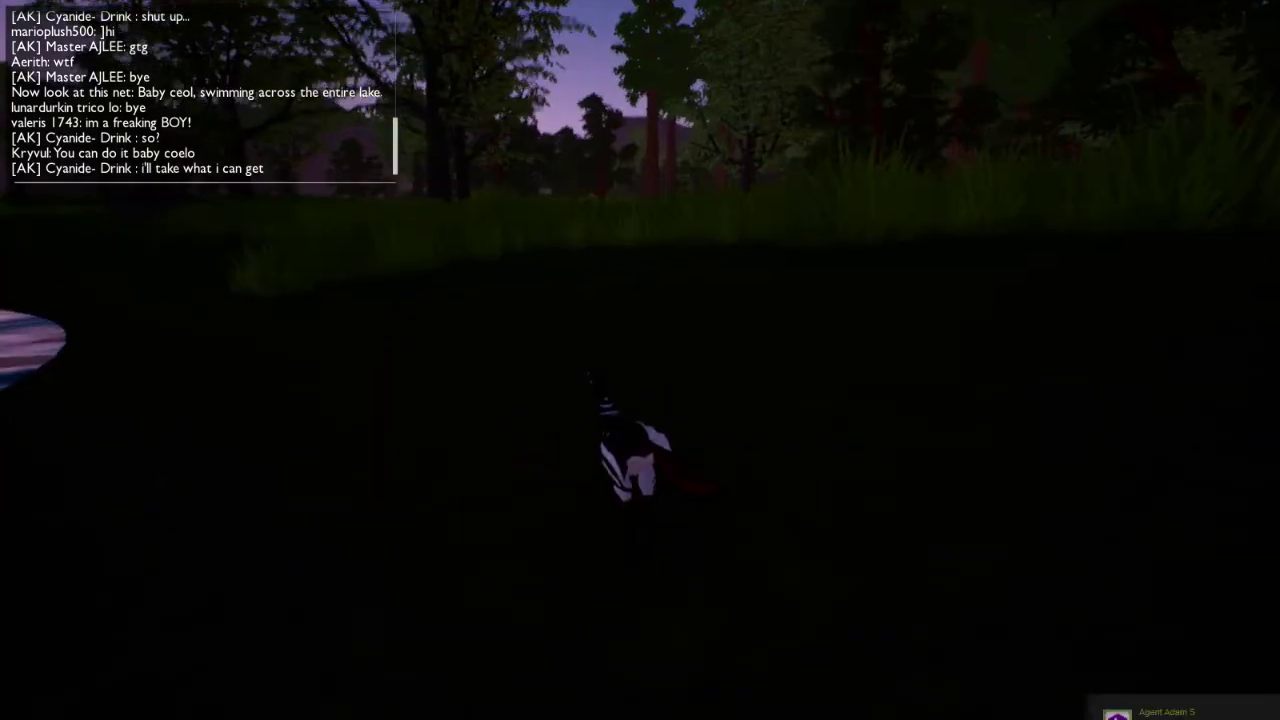
mouse_move(800, 360)
mouse_down()
mouse_move(400, 360)
mouse_move(450, 360)
mouse_up()
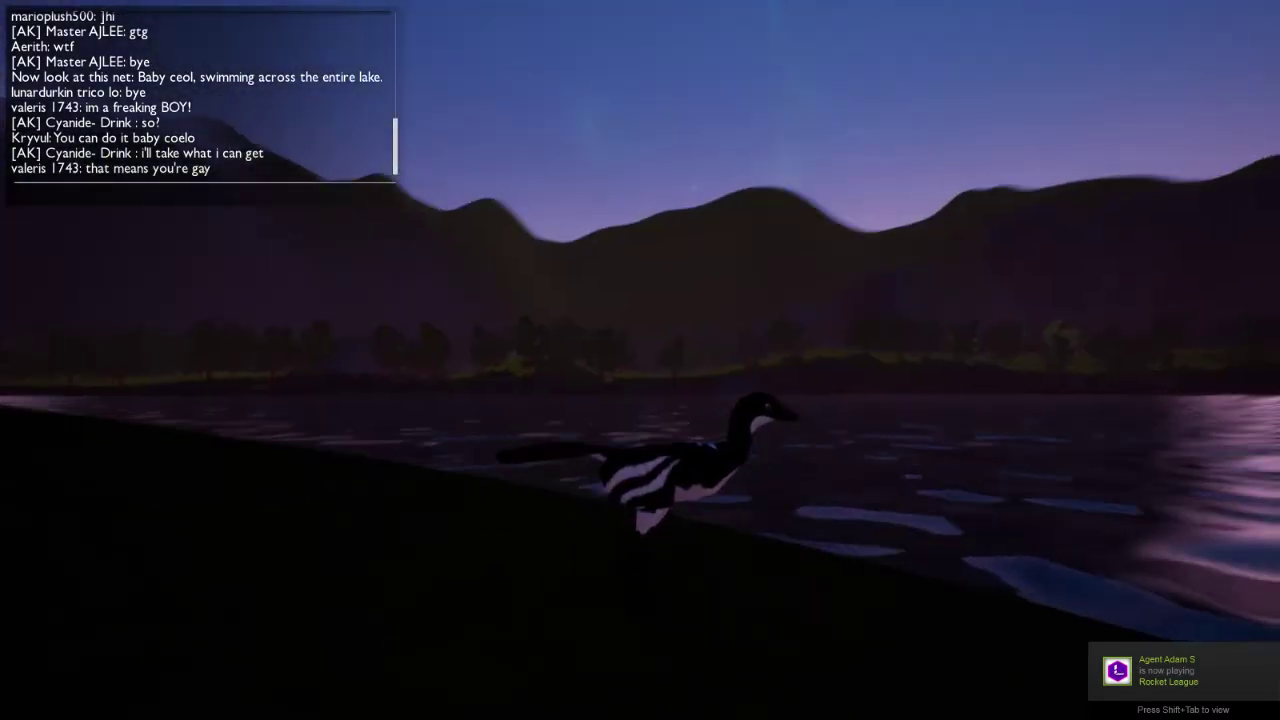
drag(800, 360, 350, 360)
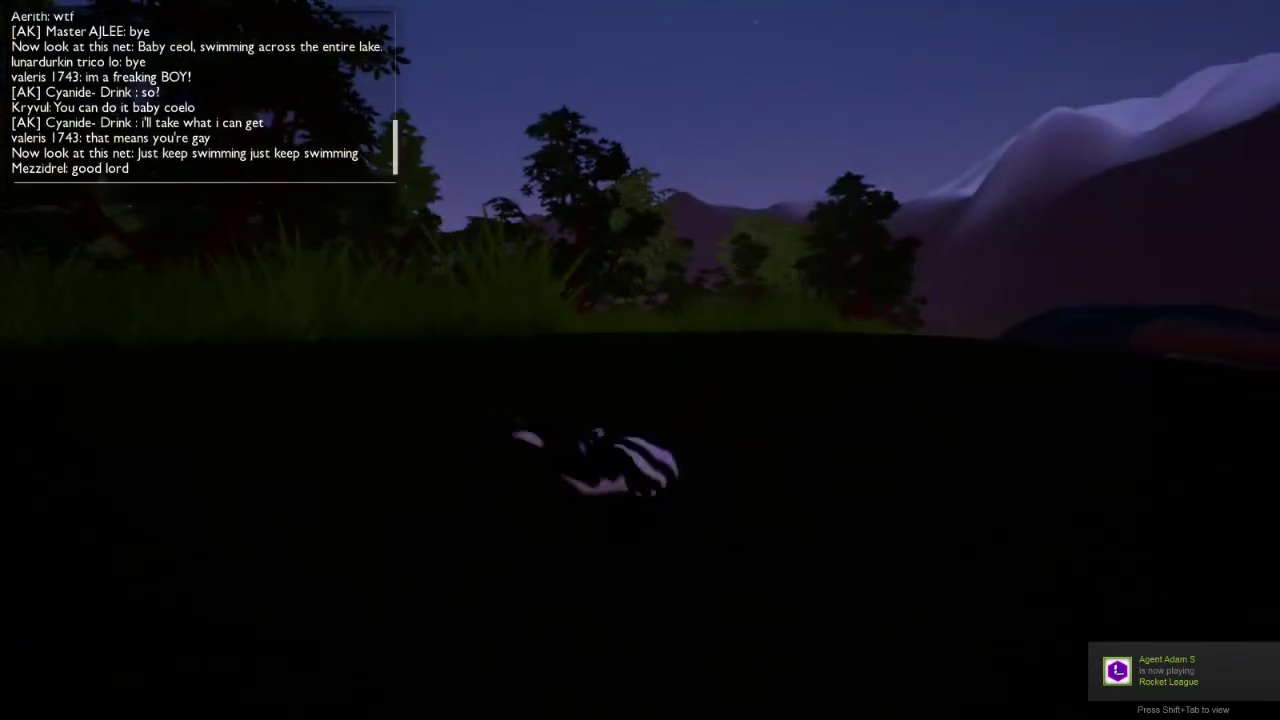
drag(800, 360, 400, 360)
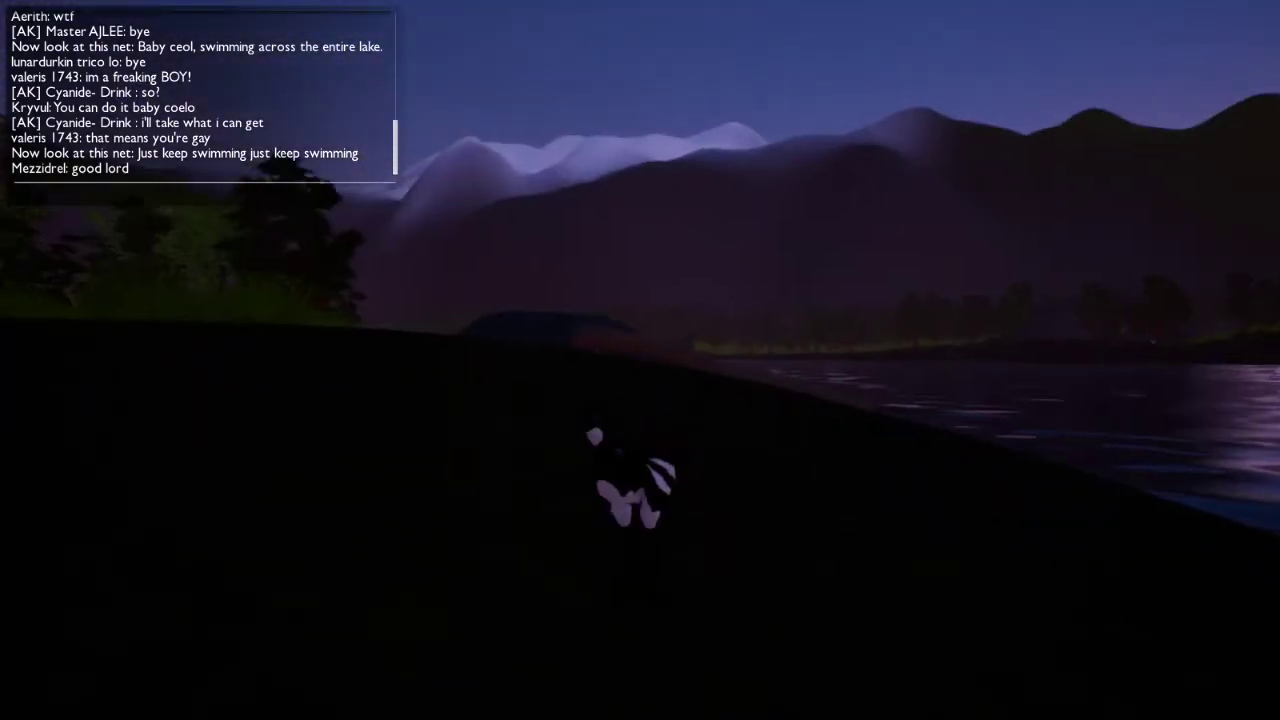
drag(800, 360, 450, 360)
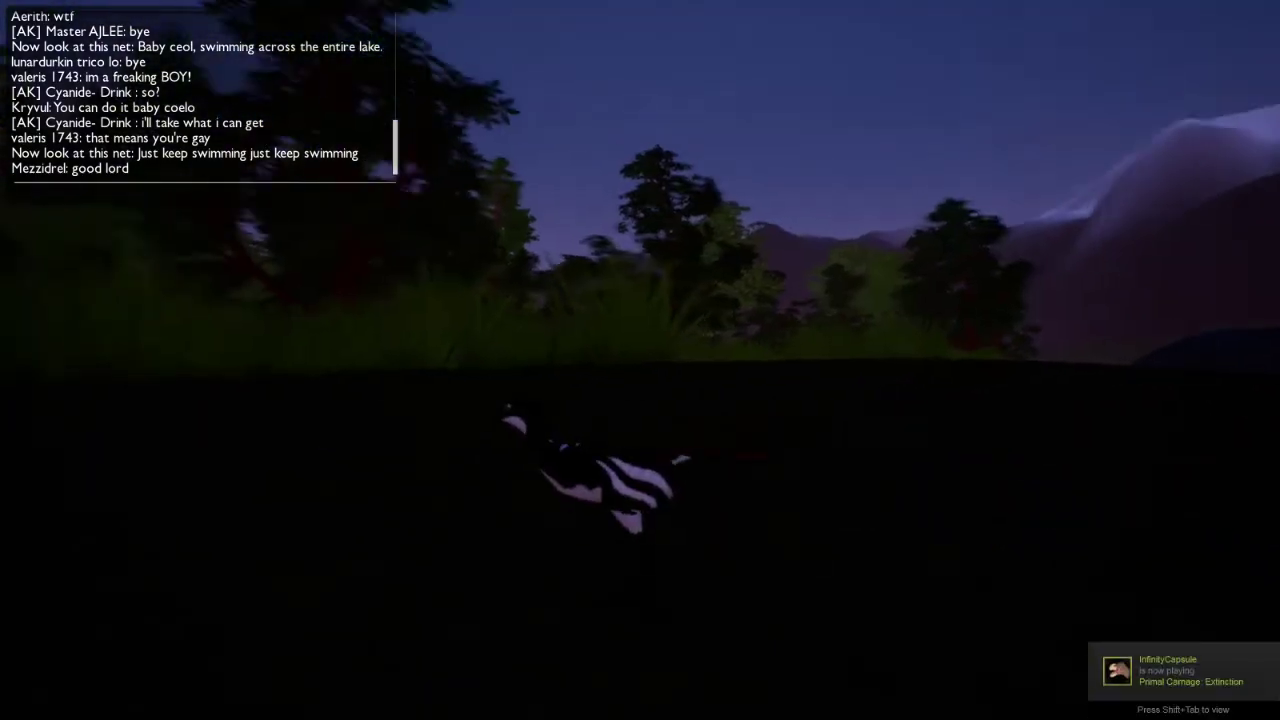
drag(800, 360, 400, 360)
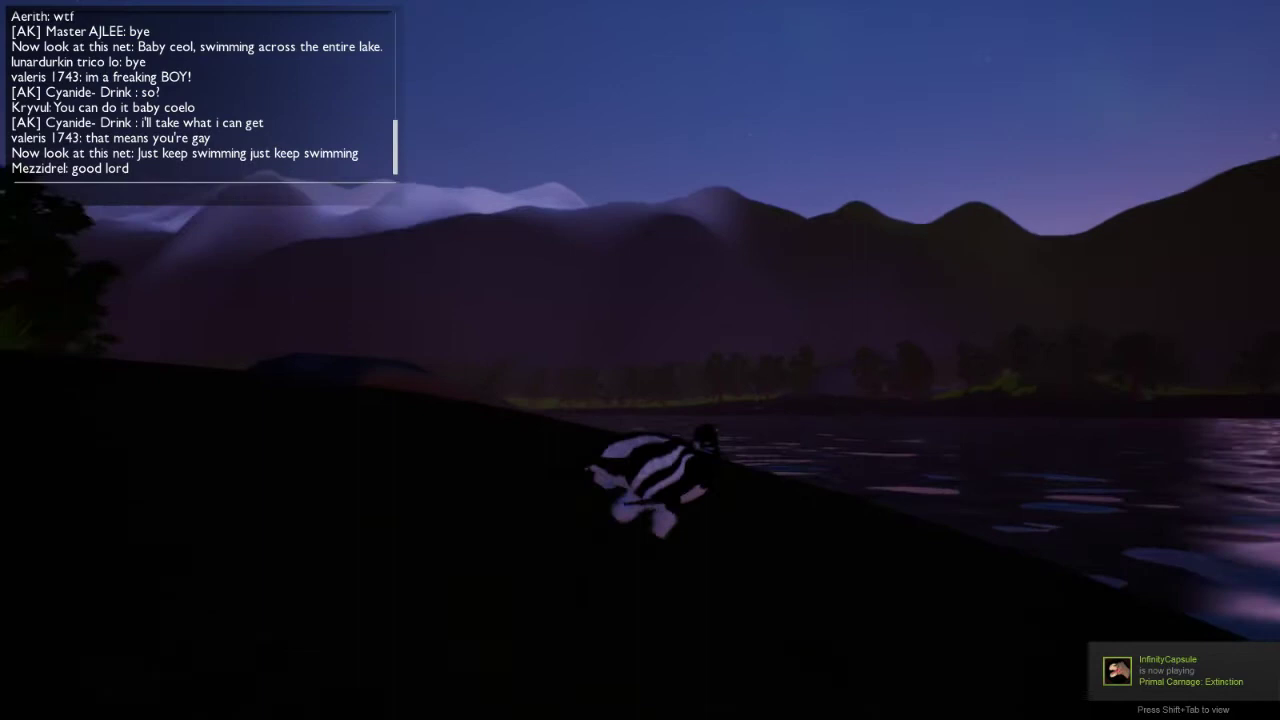
drag(800, 360, 400, 360)
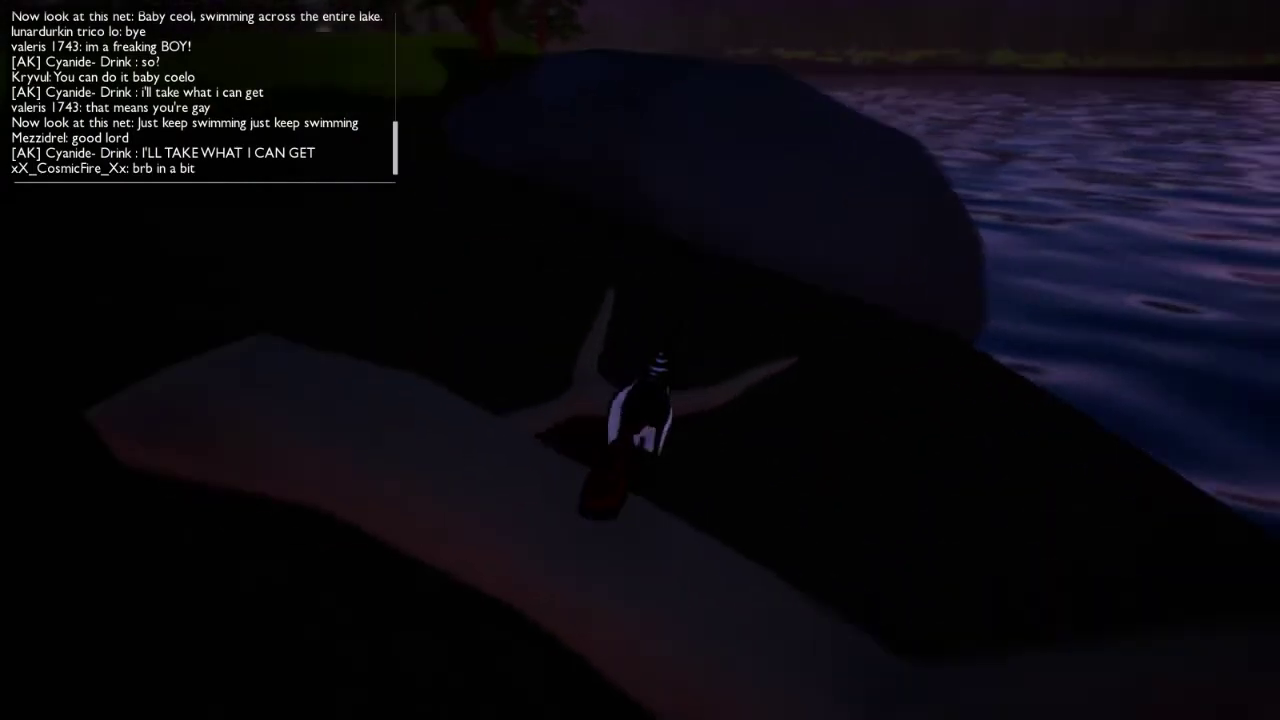
Get onto the dark rock, viewing the lake, mountains and trees around it.
drag(800, 360, 400, 400)
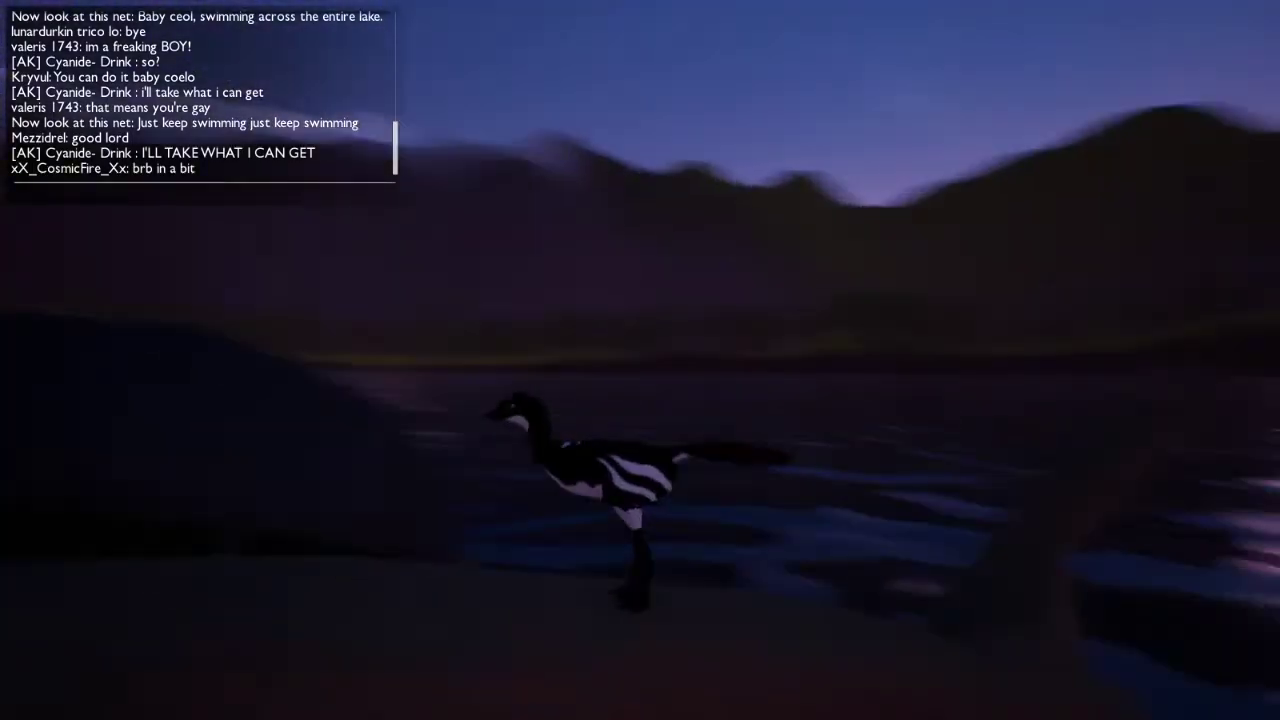
drag(800, 360, 450, 380)
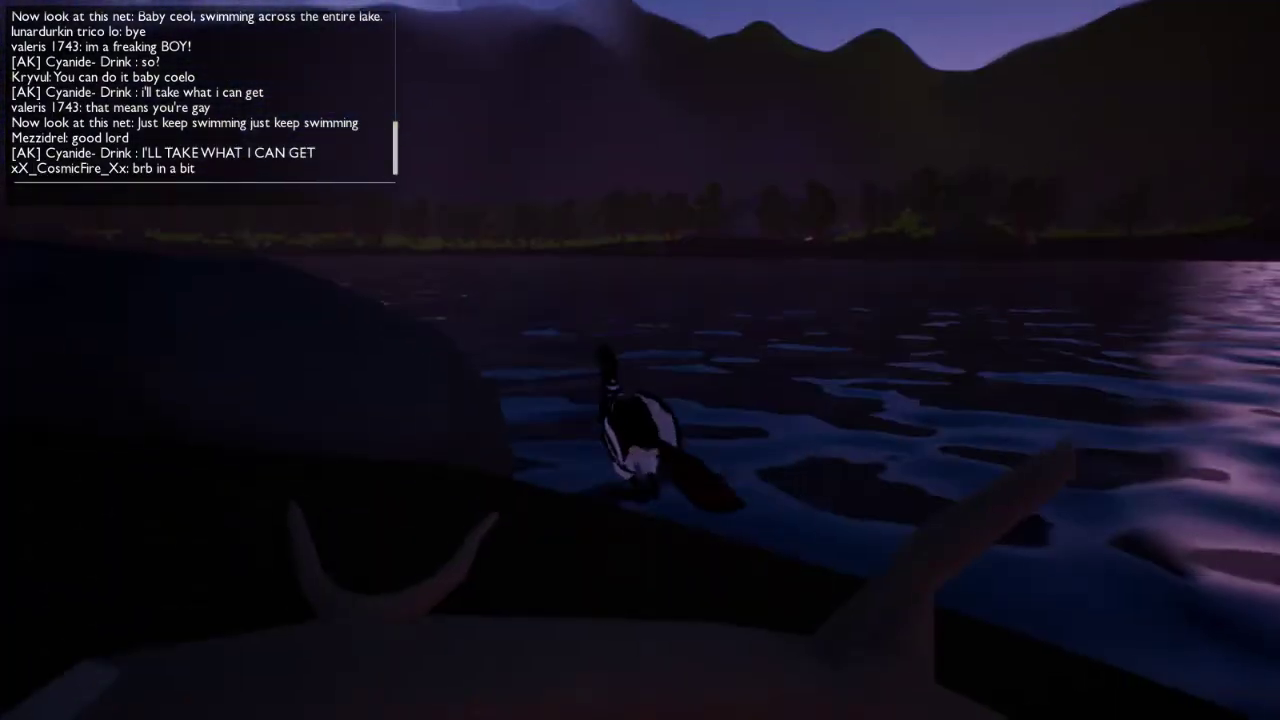
drag(800, 360, 500, 380)
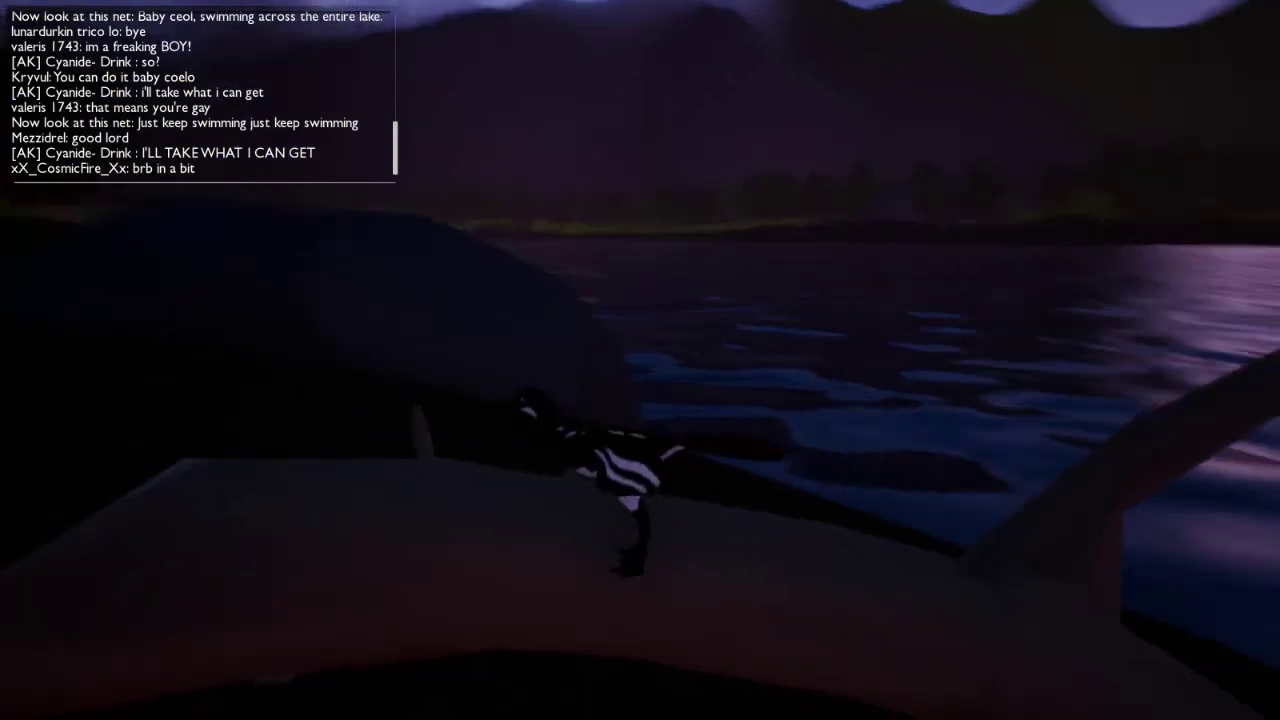
drag(800, 400, 700, 250)
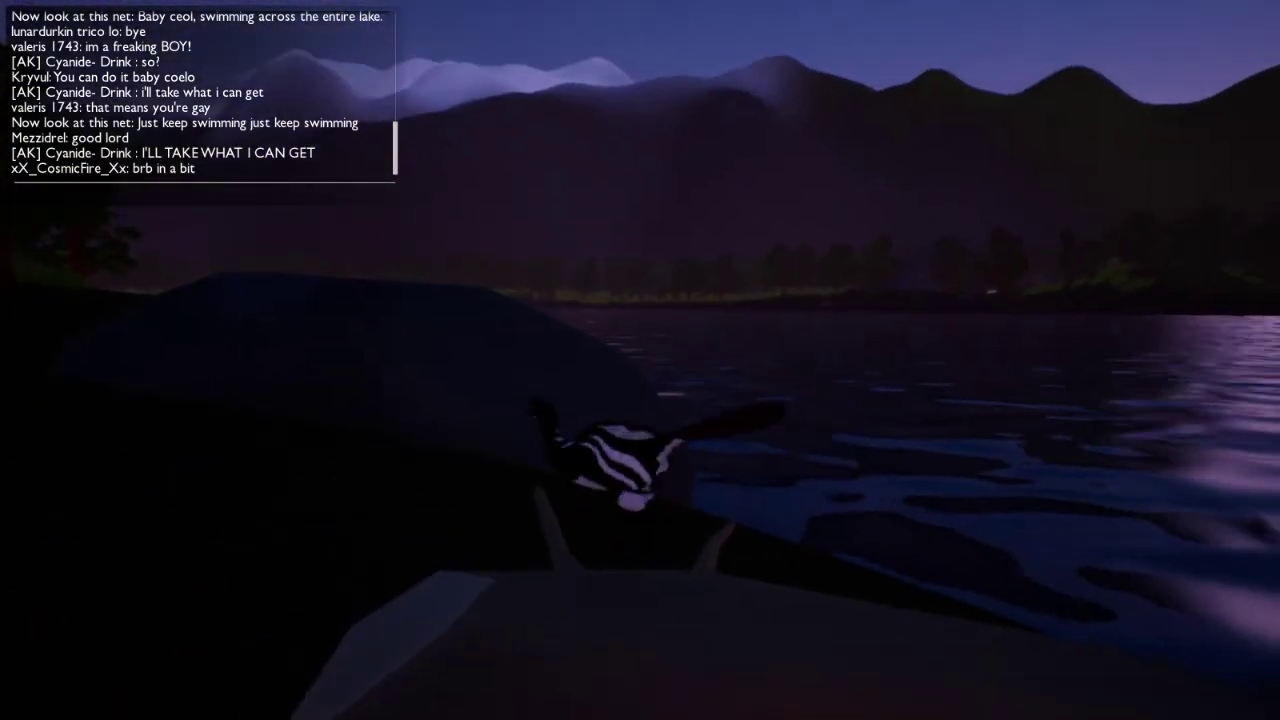
mouse_move(900, 400)
mouse_down()
mouse_move(400, 400)
mouse_move(900, 400)
mouse_up()
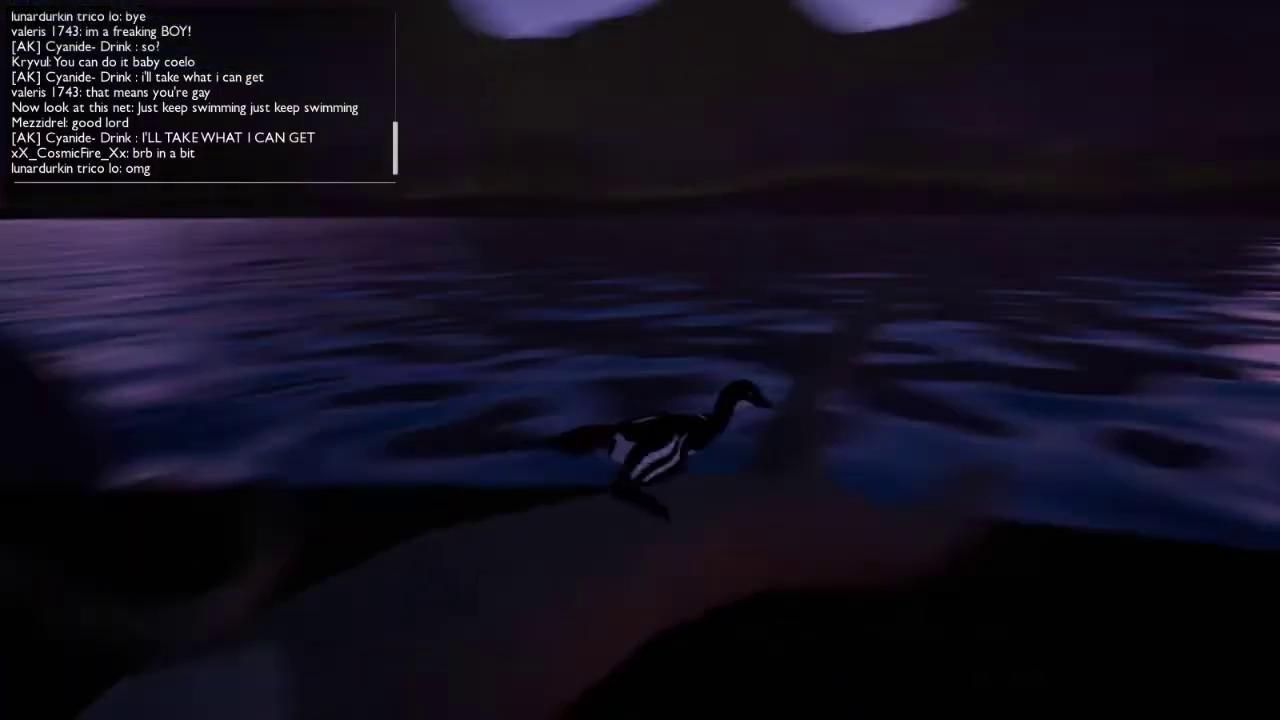
drag(800, 400, 400, 400)
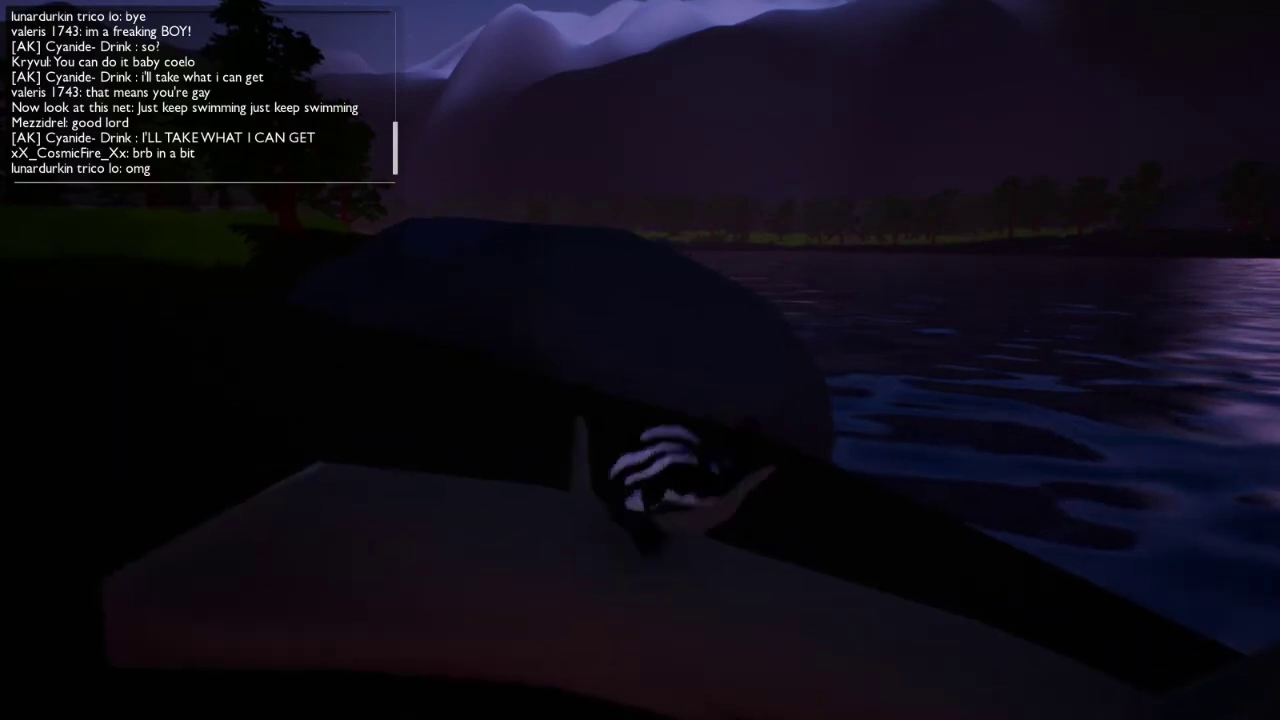
drag(800, 400, 400, 400)
drag(800, 400, 400, 400)
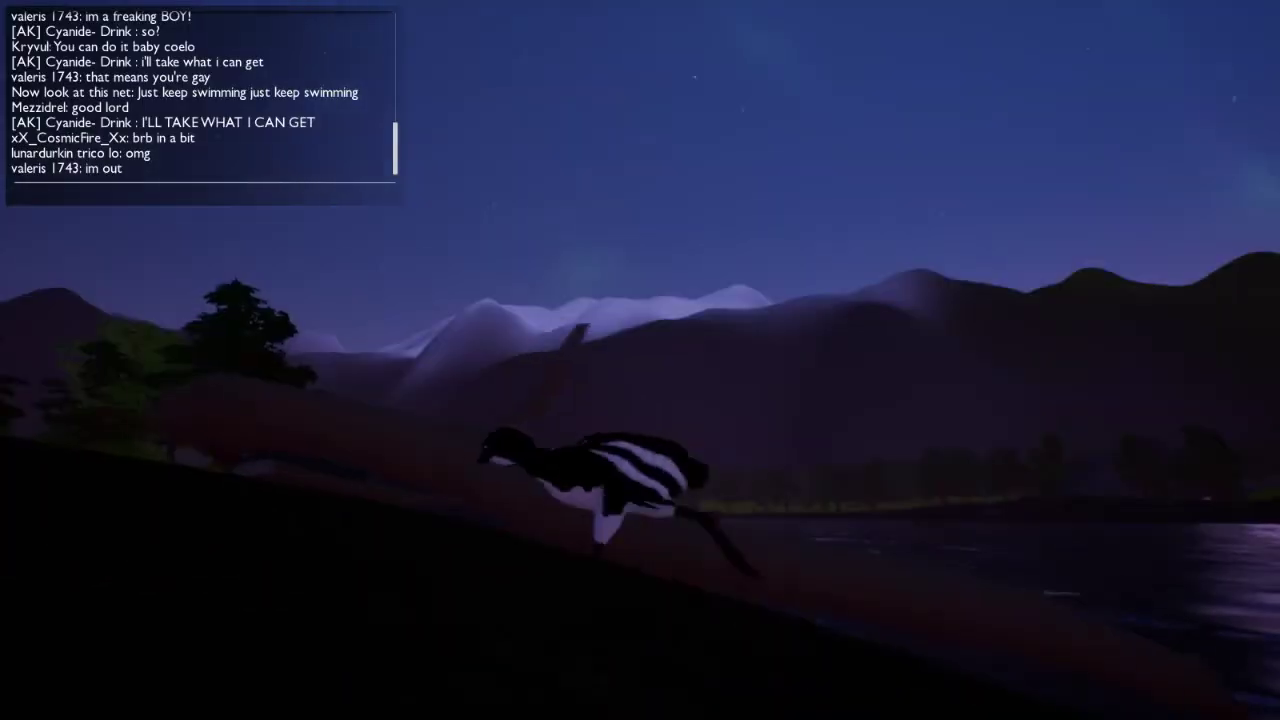
Sprint the dinosaur along the shore, then turn it to run the other way.
key(w)
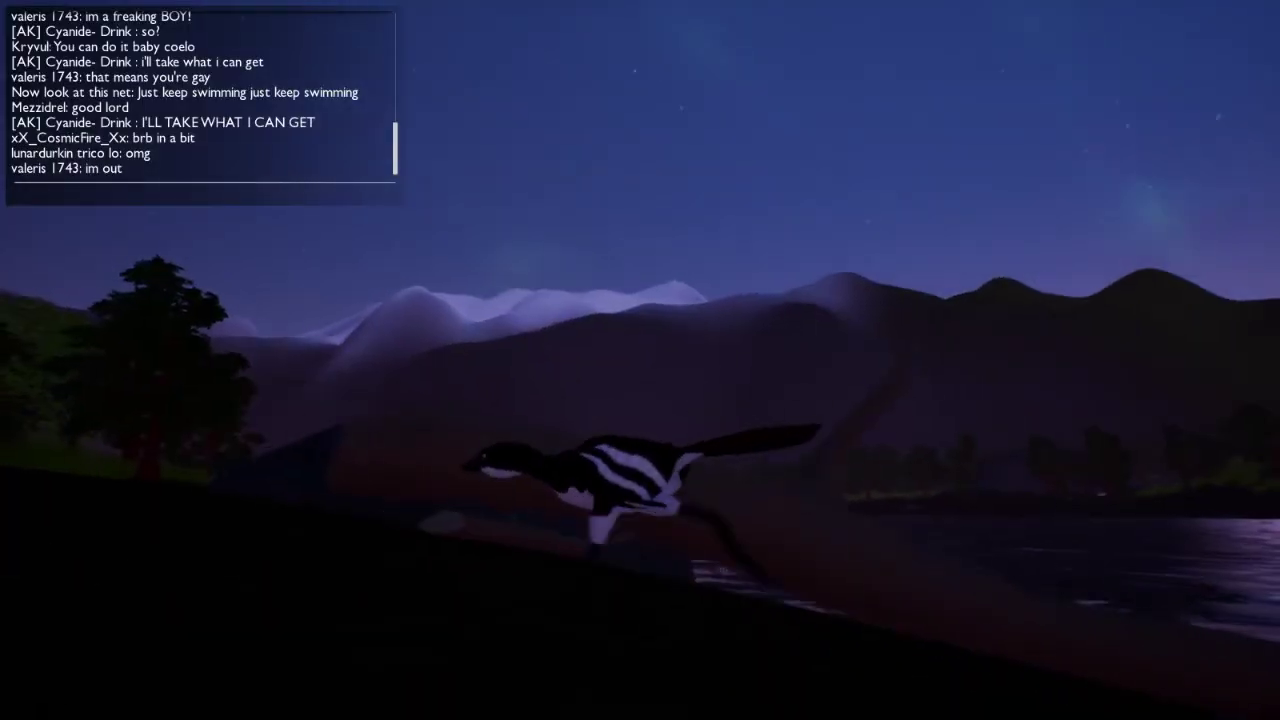
key(w)
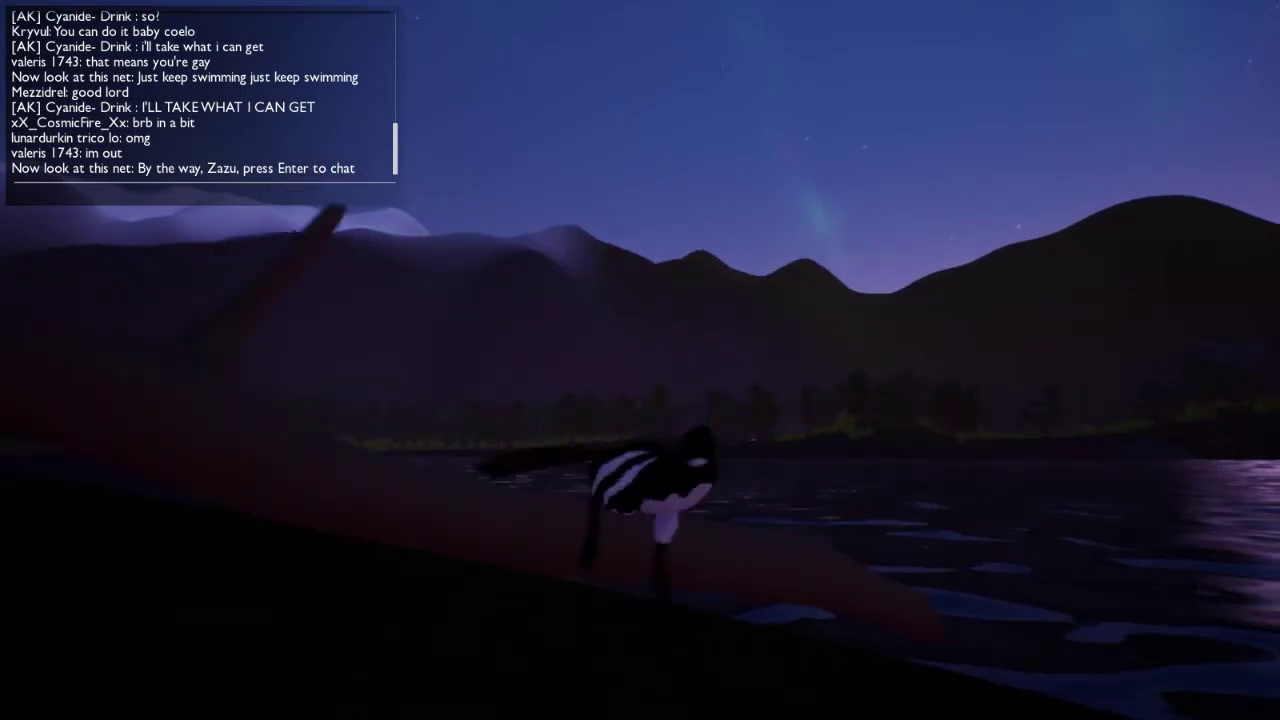
key(w)
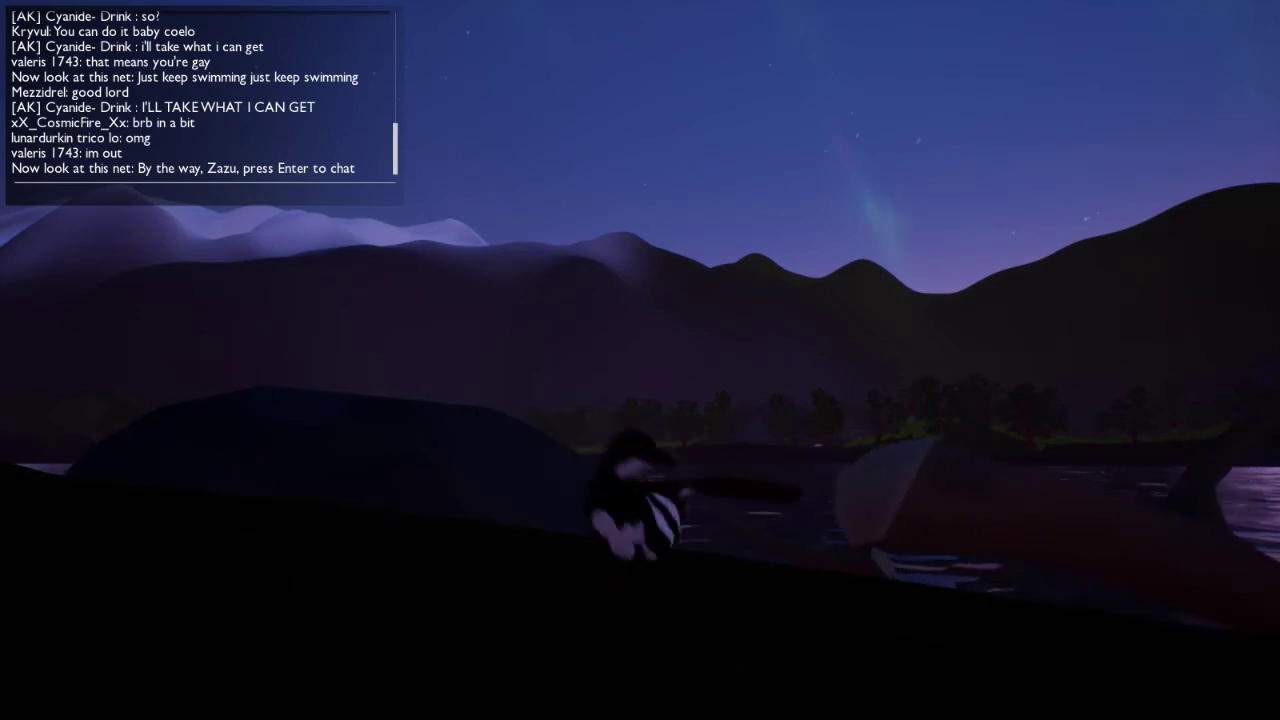
key(d)
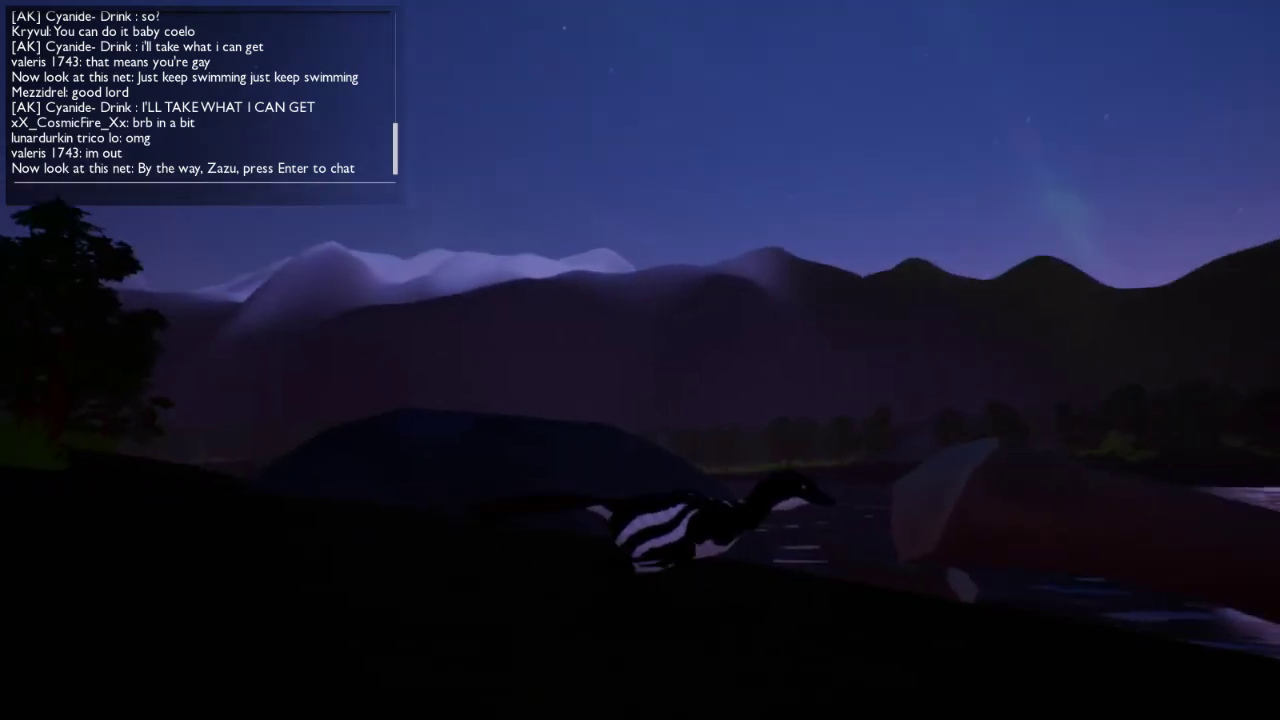
Cross the large carcass facing the lake, then head back and walk into the water.
key(w)
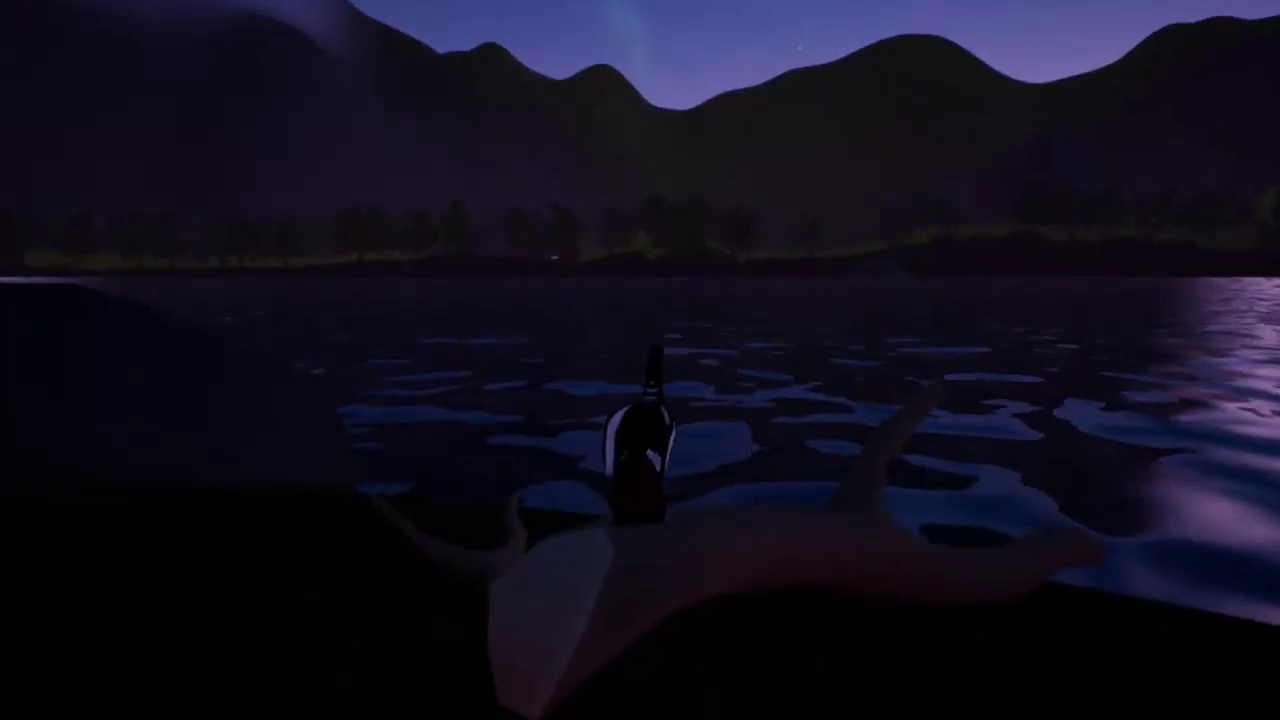
key(w)
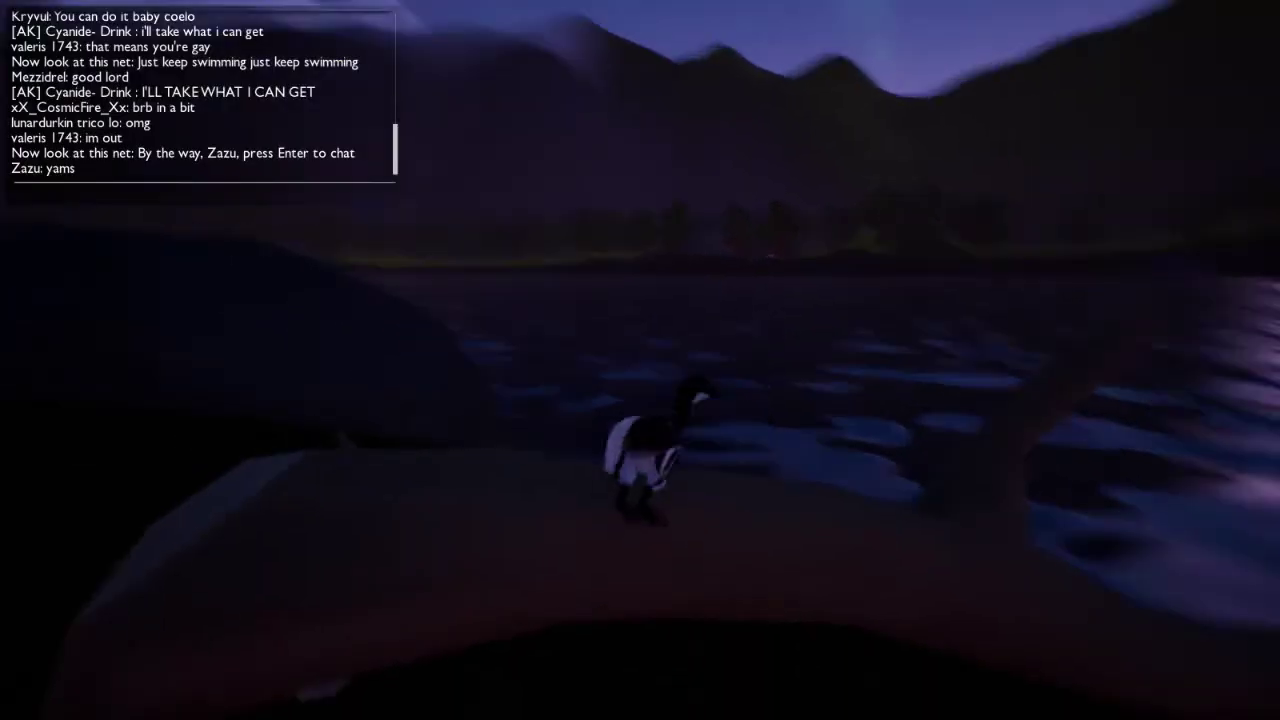
key(w)
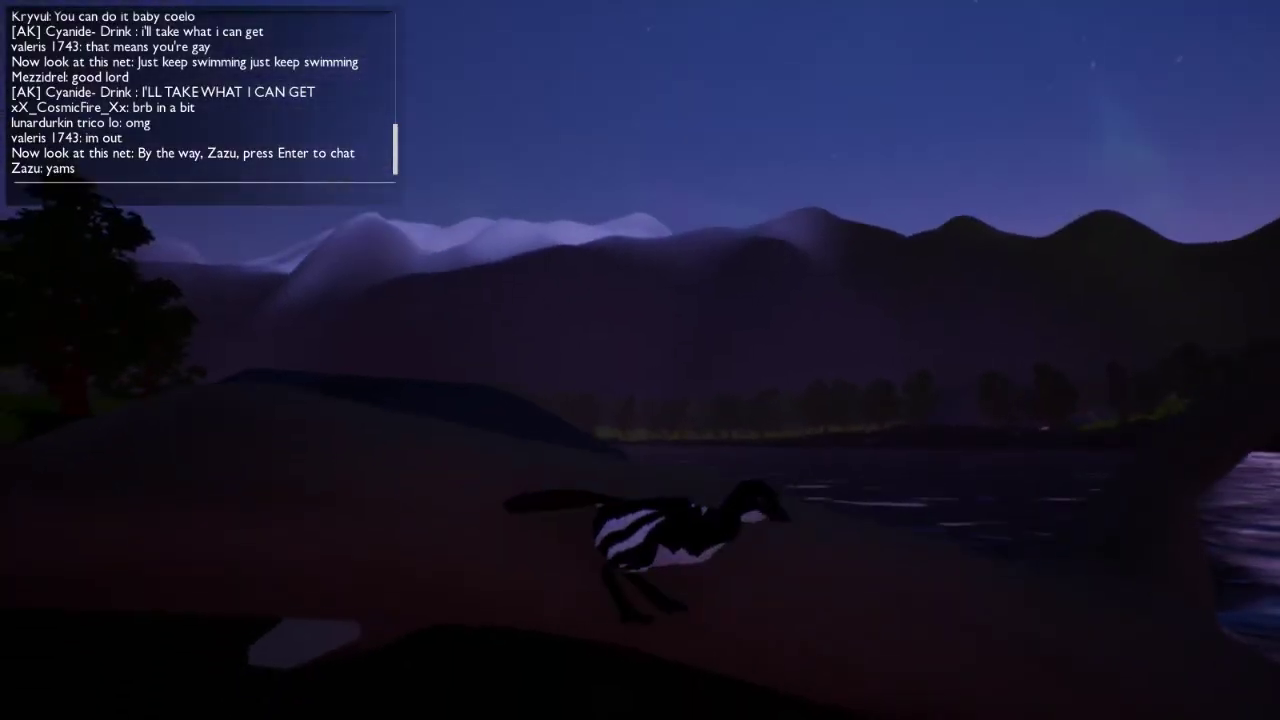
key(w)
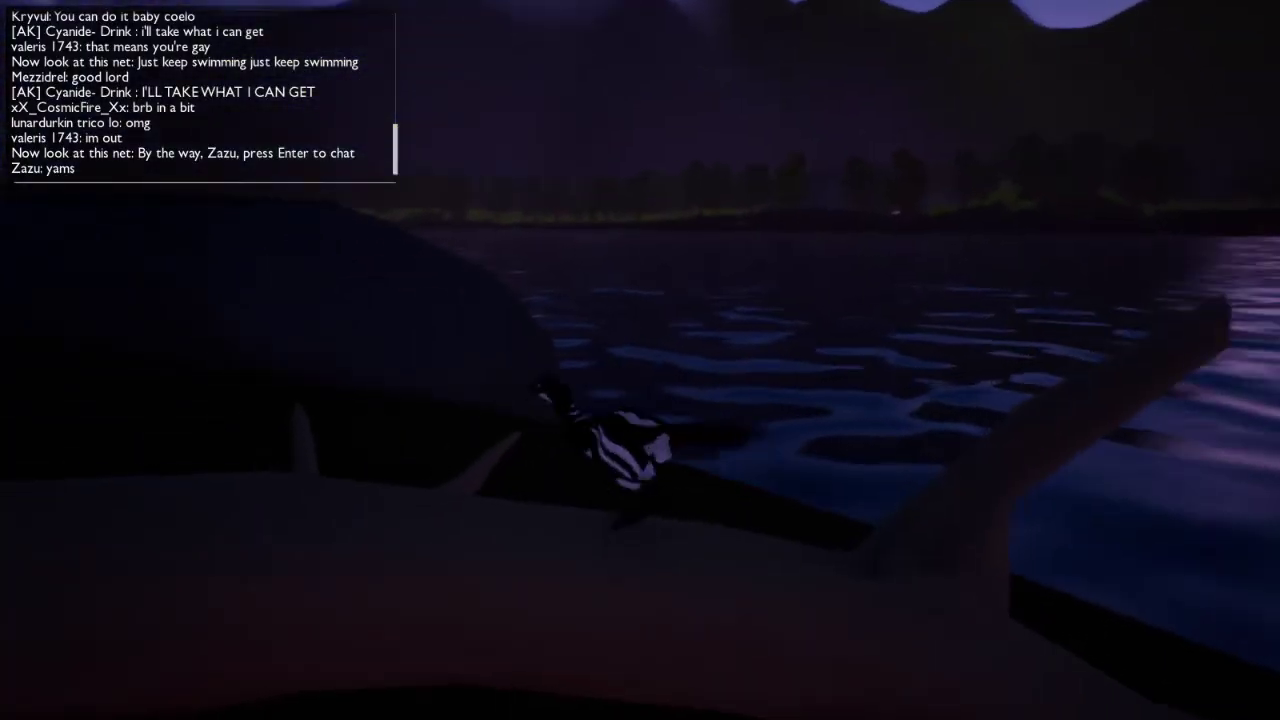
key(w)
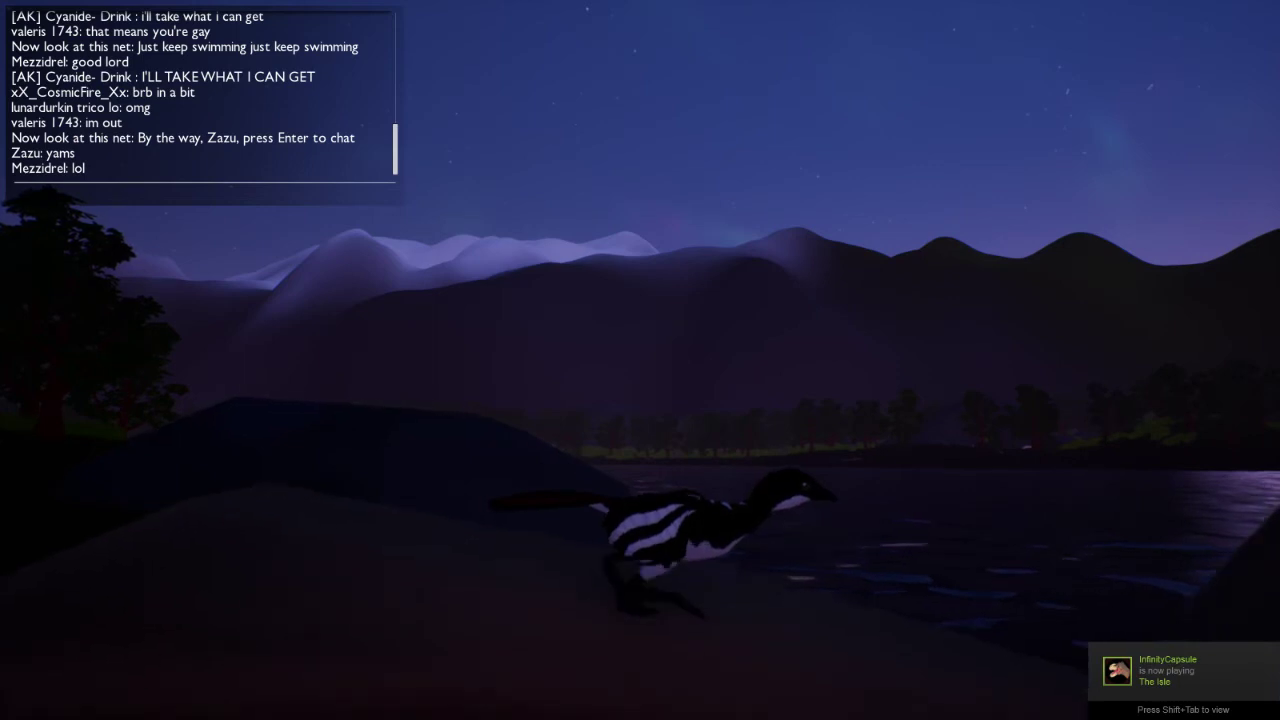
key(w)
Keep the dinosaur swimming forward toward the pale carcass jutting into the lake.
key(w)
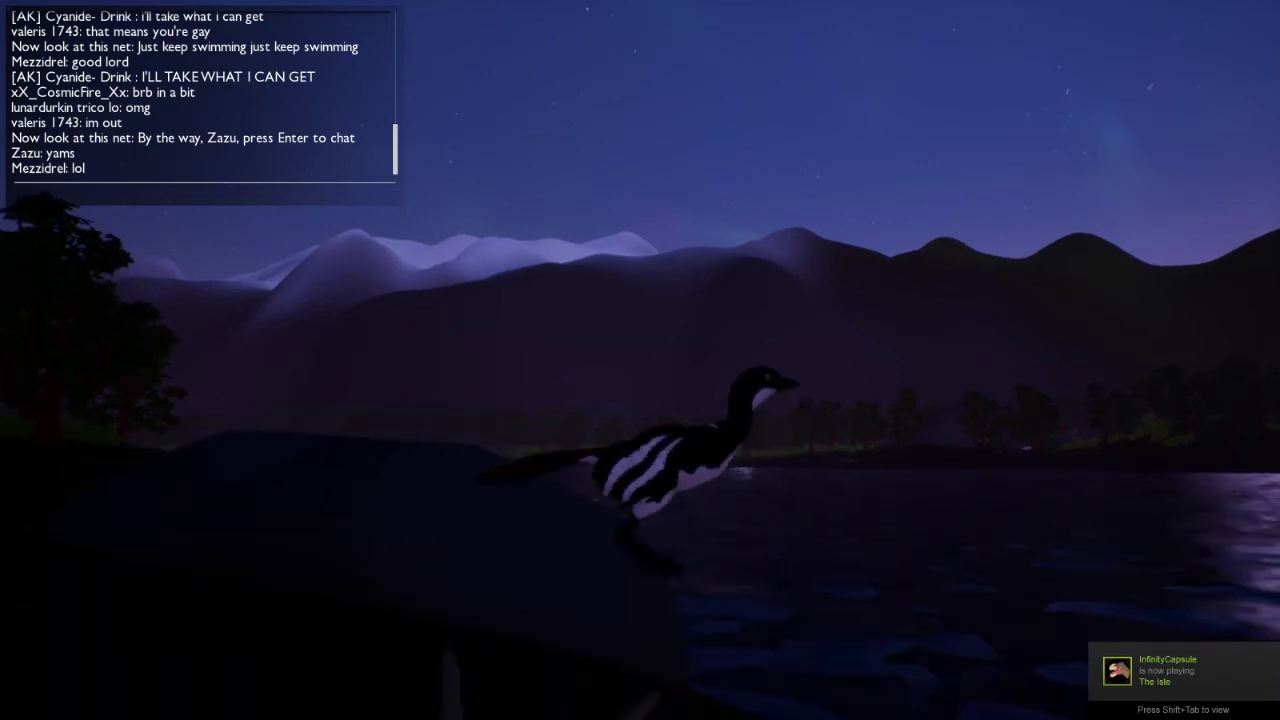
key(w)
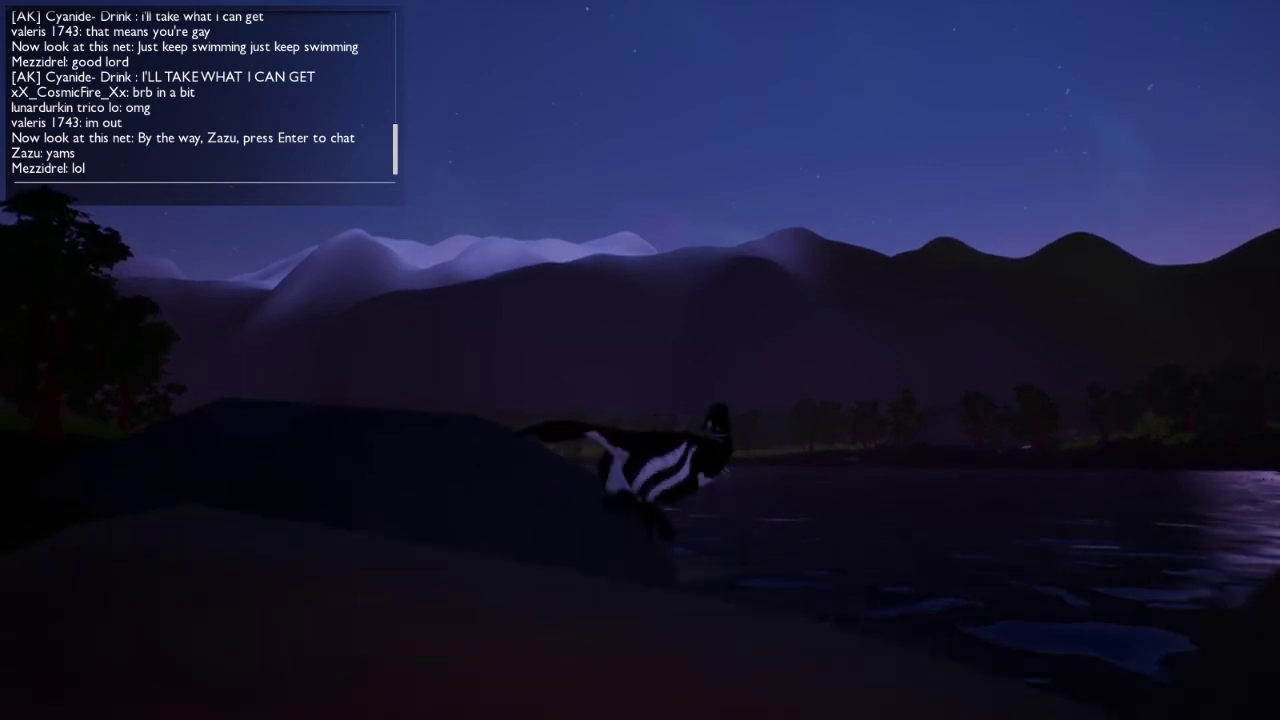